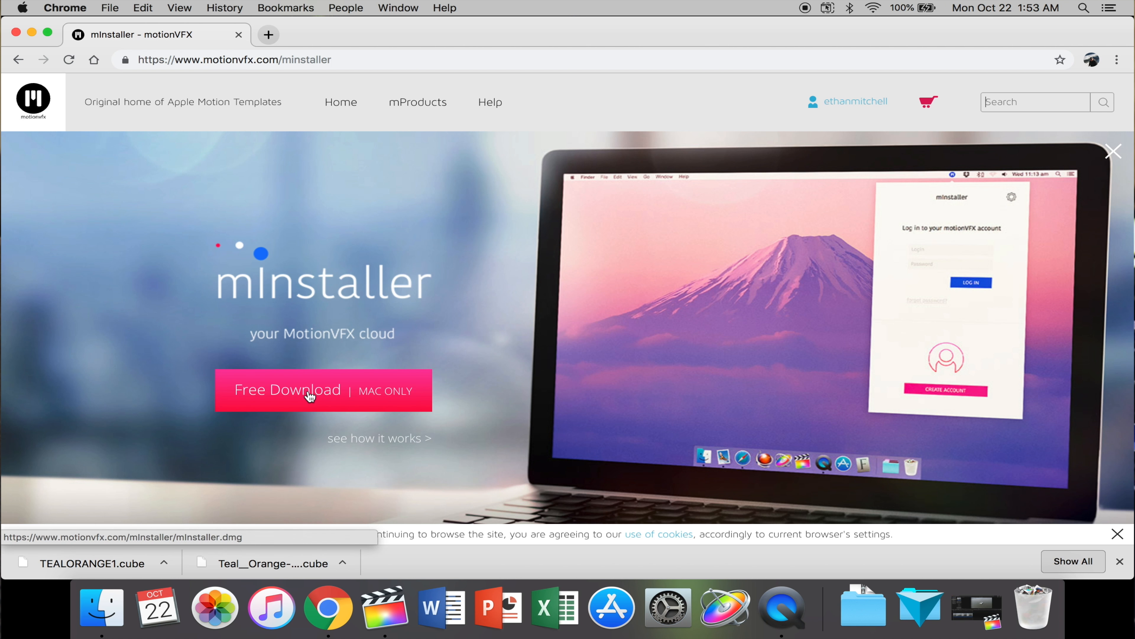
- Download the free mInstaller for Mac from motionVFX and open the free mLUT Plugin's product page
click(309, 393)
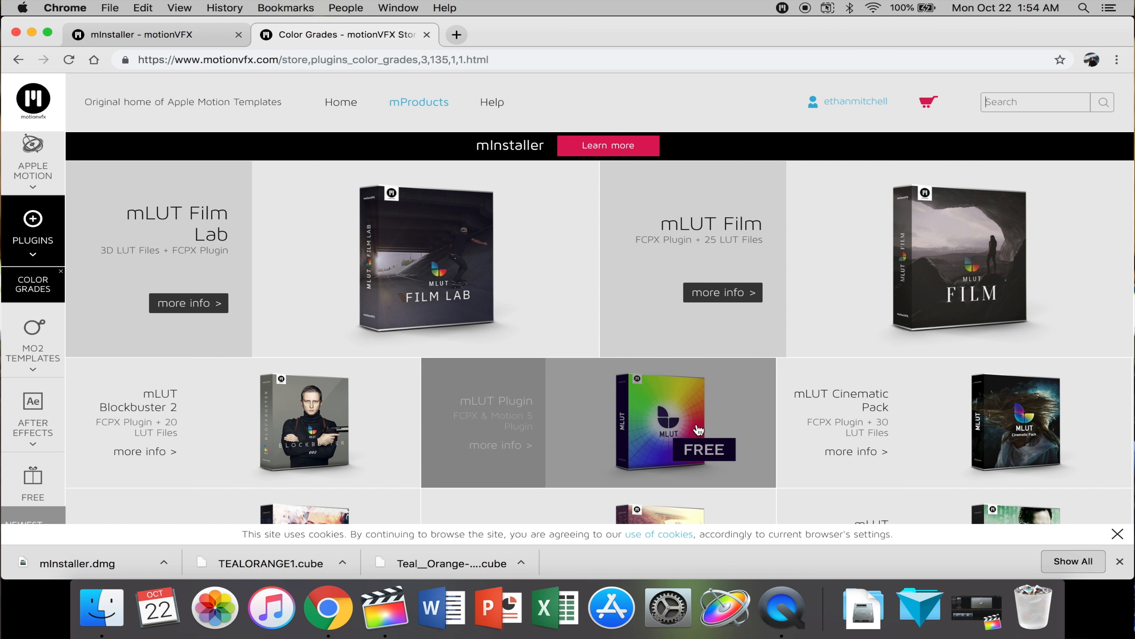
click(643, 420)
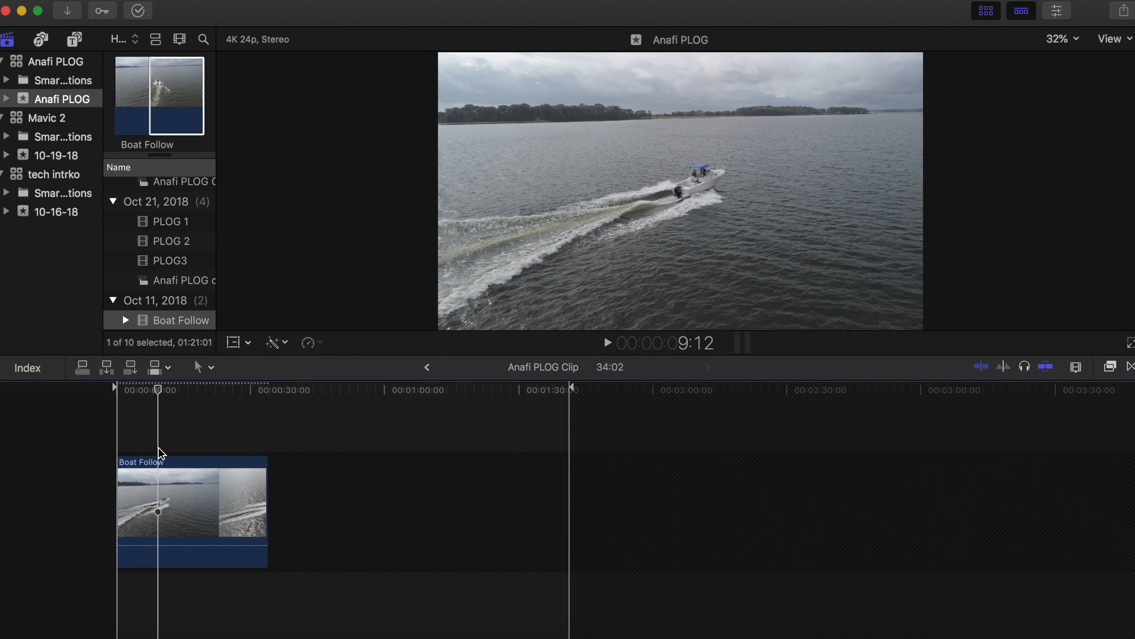
- In Final Cut Pro, show the video scopes with the browser hidden and set them to a Luma waveform
key(super+7)
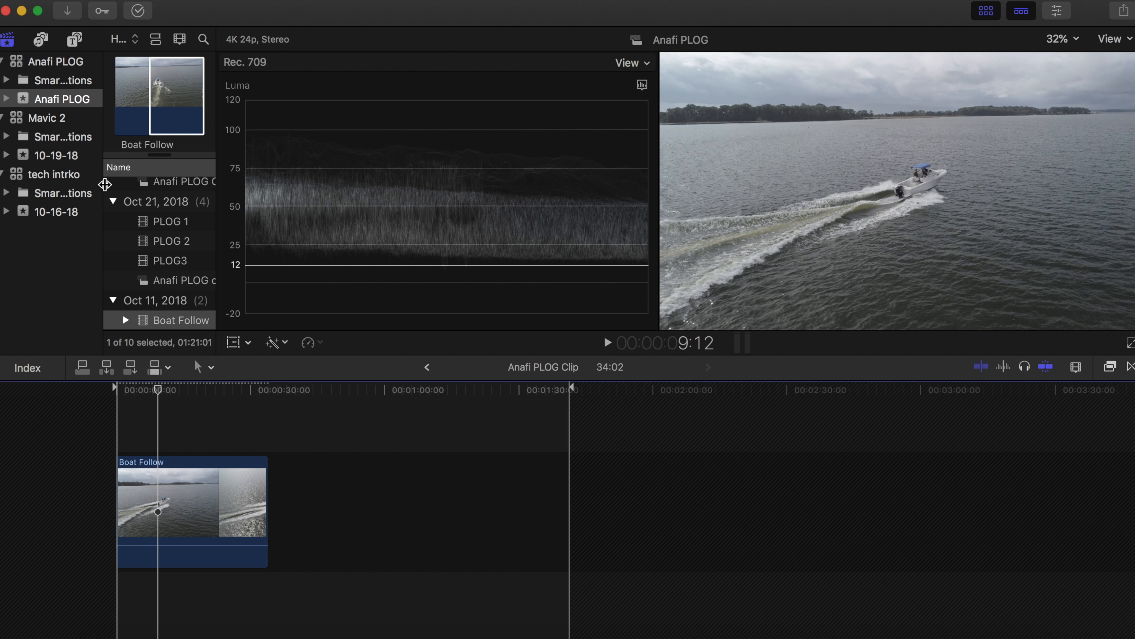
key(ctrl+super+1)
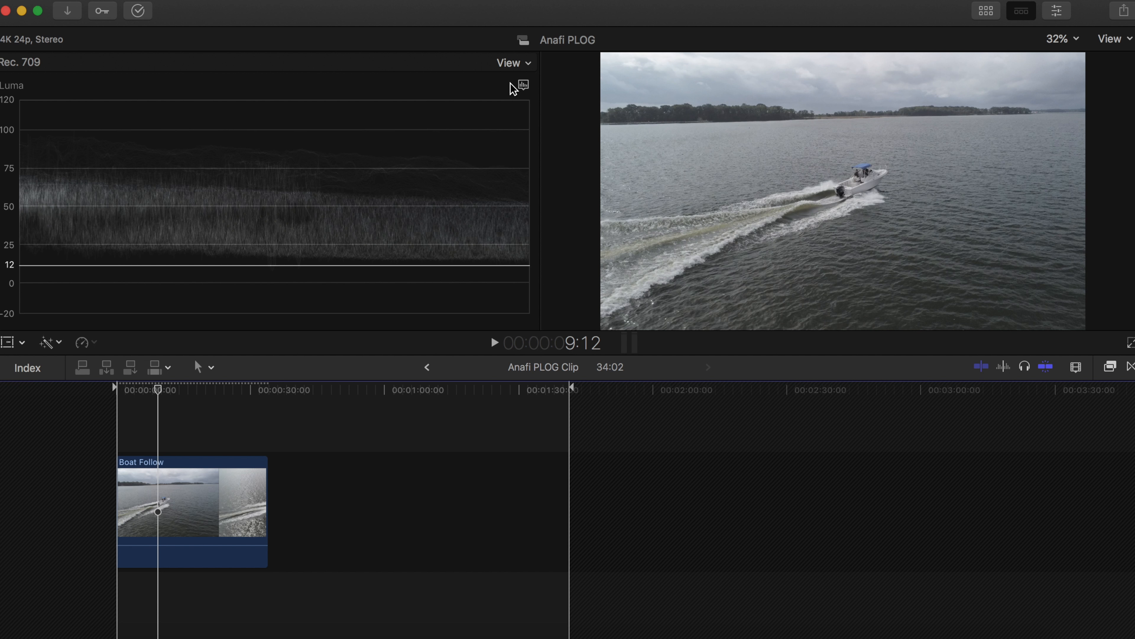
click(514, 65)
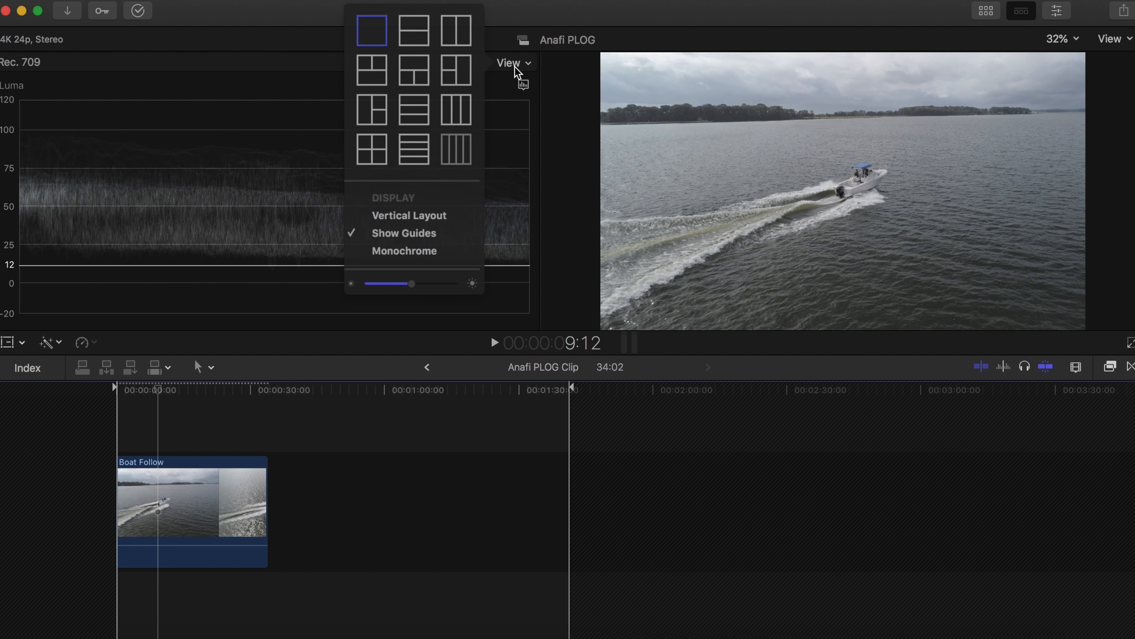
click(505, 100)
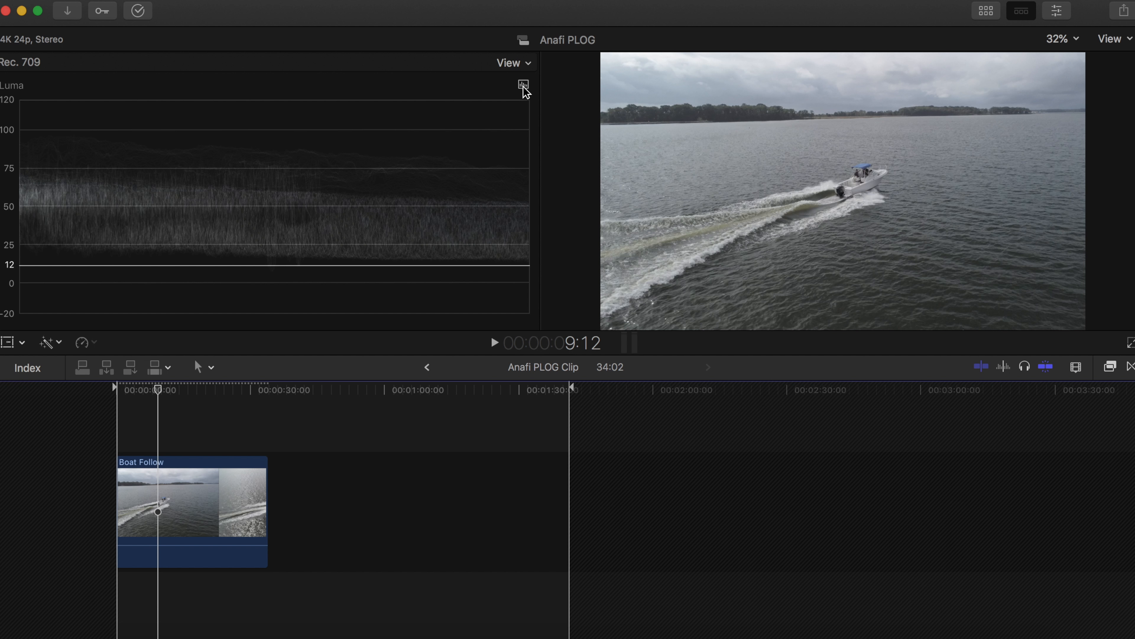
click(523, 84)
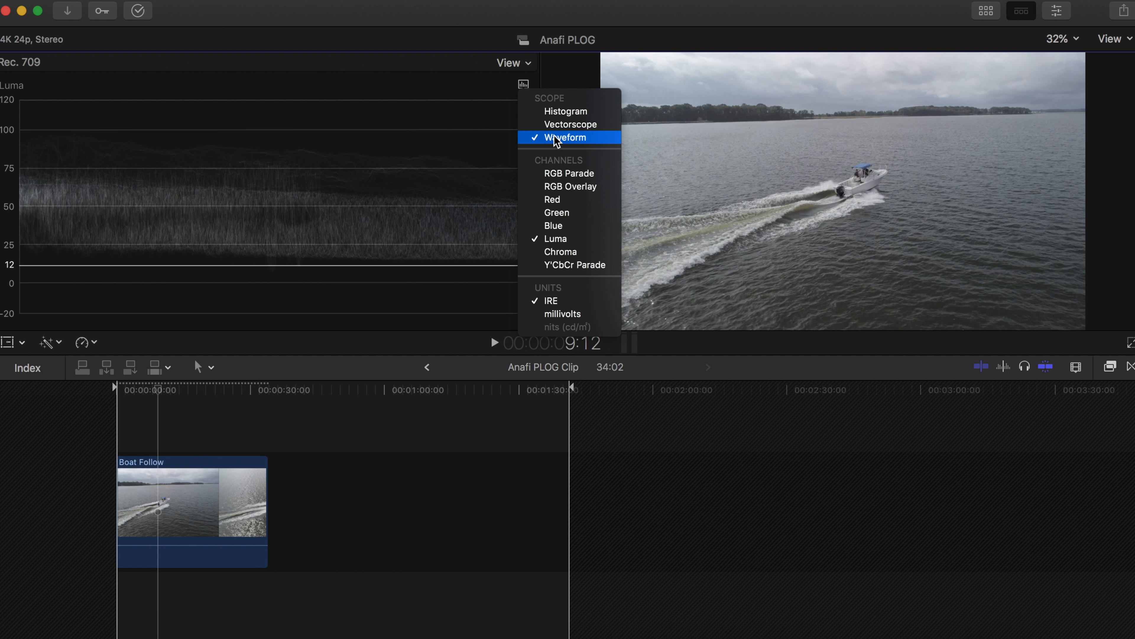
click(558, 240)
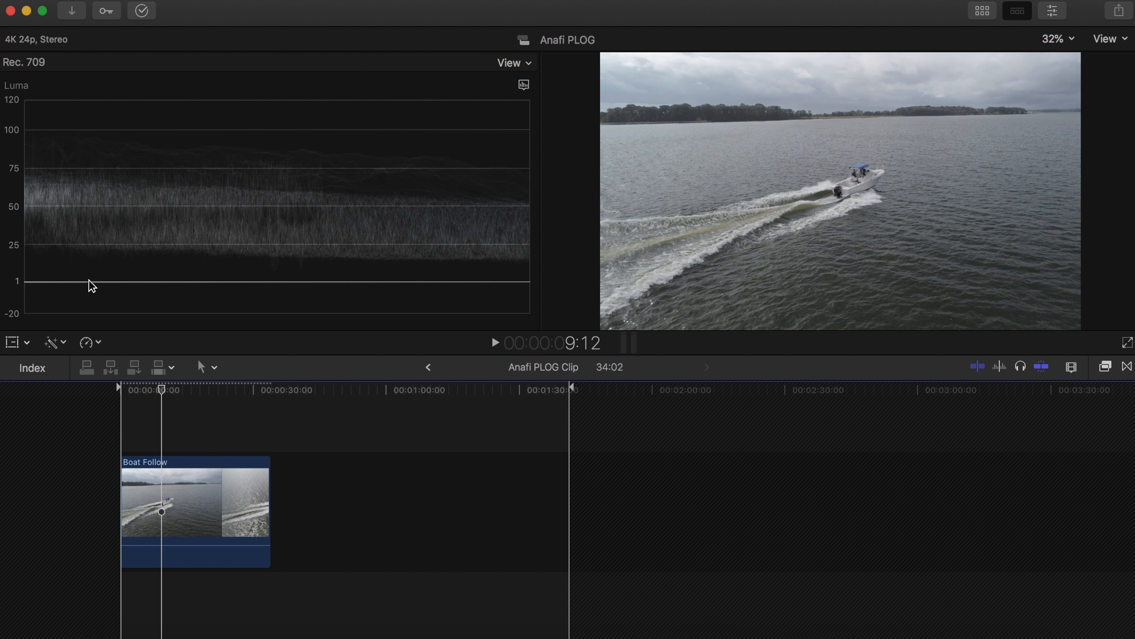
- Show the Boat Follow clip's inspector and add a Color Wheels correction to the clip
key(cmd+4)
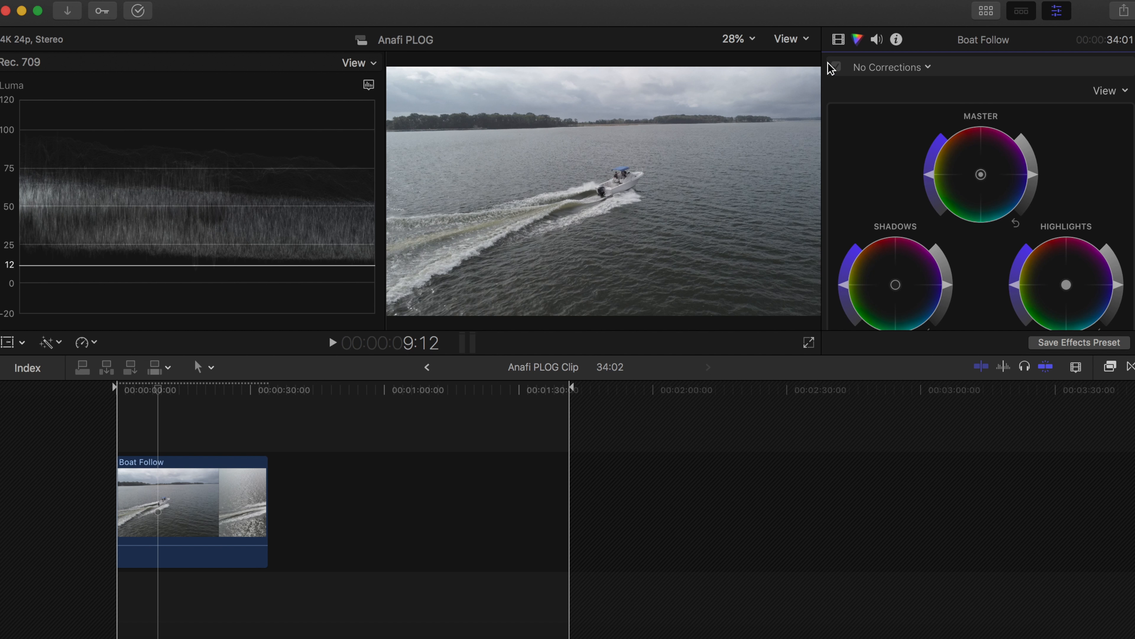
click(839, 38)
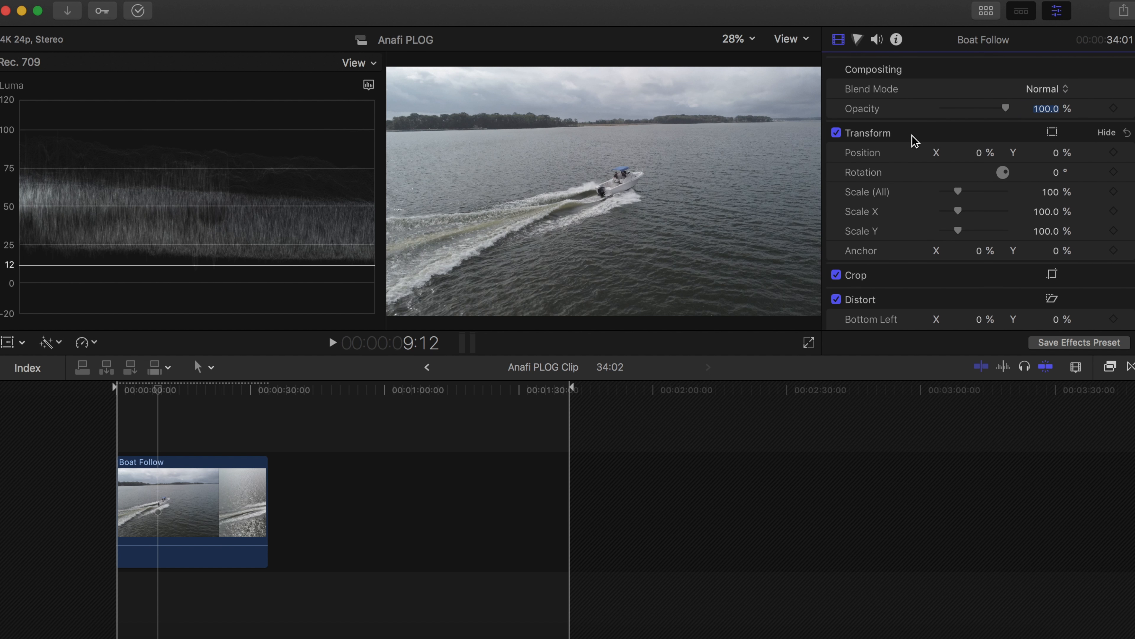
scroll(889, 313, down, 2)
scroll(916, 180, up, 2)
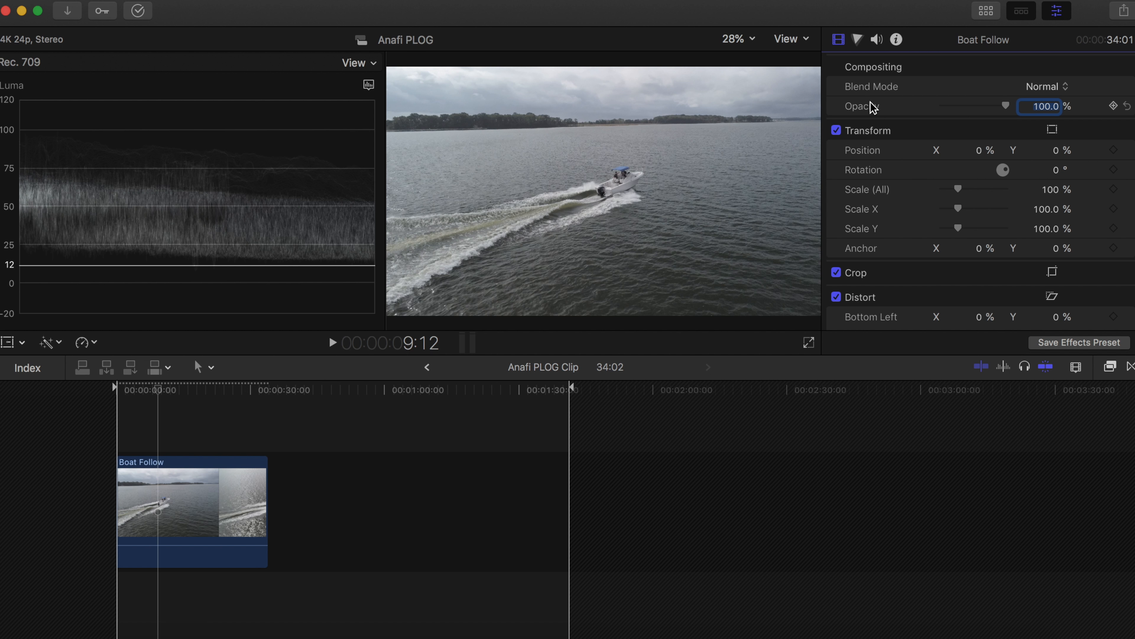
click(858, 41)
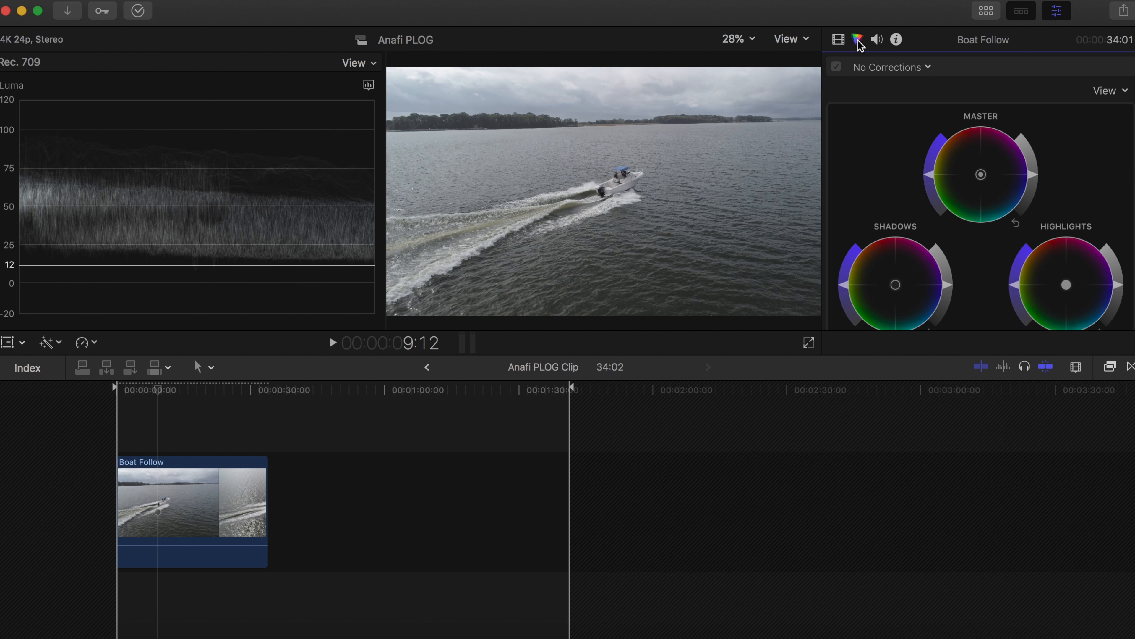
click(889, 70)
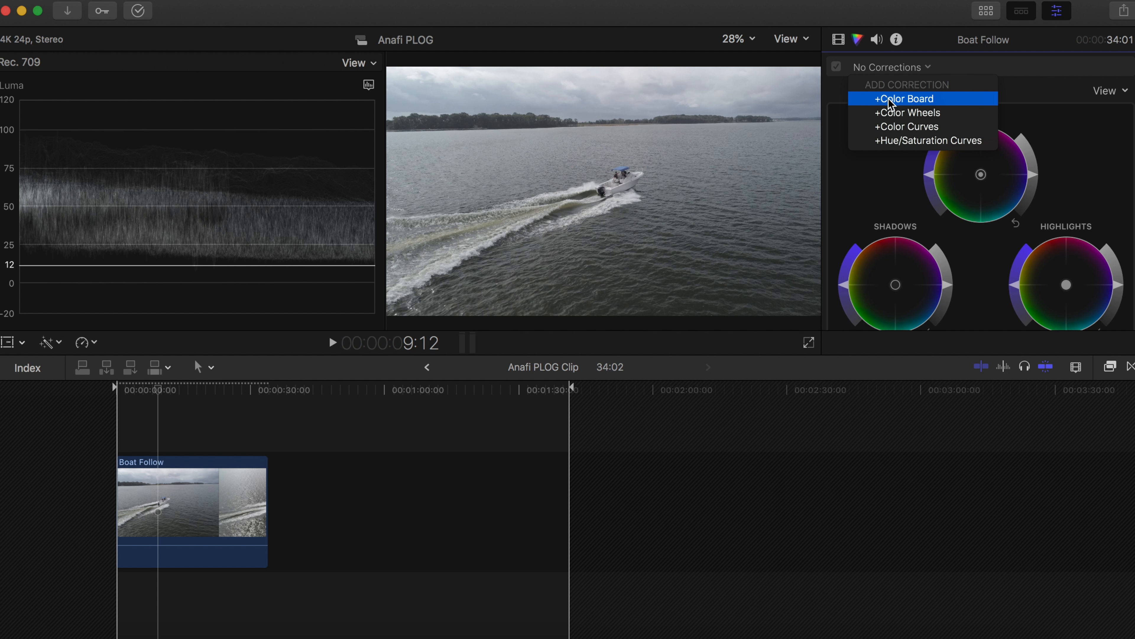
click(888, 112)
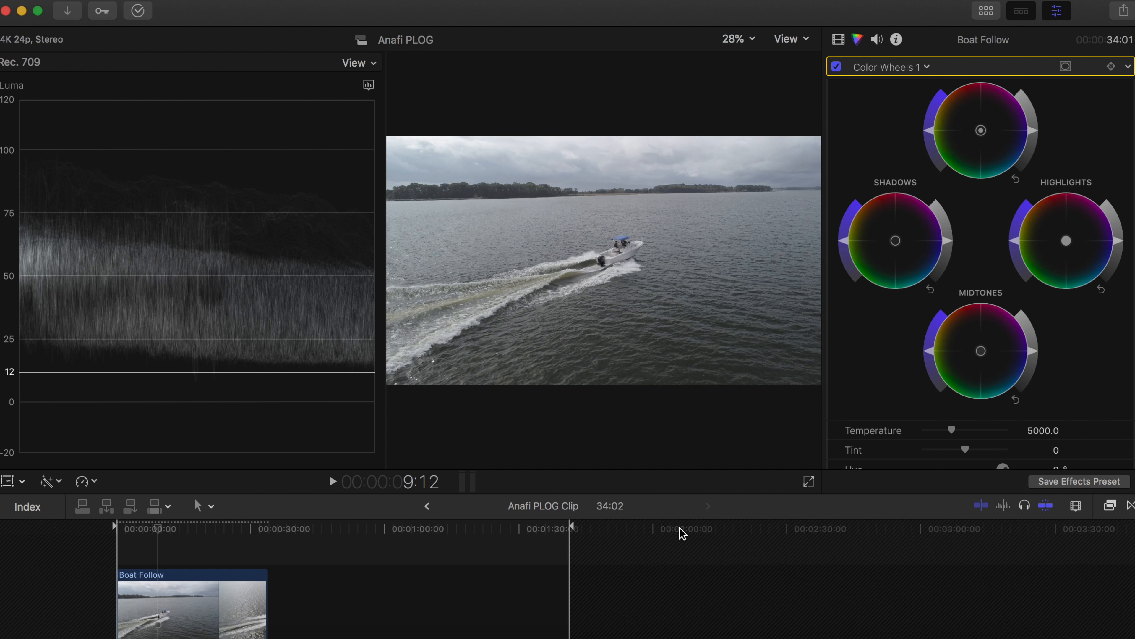
- Try brightness and saturation changes on the color wheels along with a different Temperature for the Boat Follow clip
scroll(988, 191, up, 2)
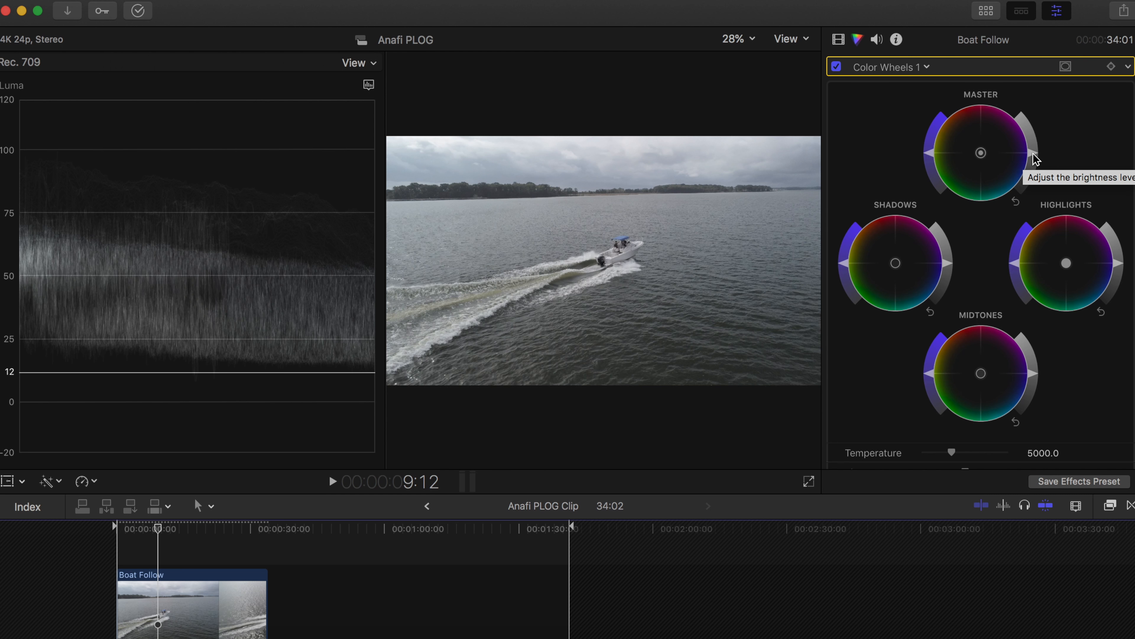
drag(1034, 153, 1034, 150)
drag(930, 152, 1036, 208)
click(1015, 201)
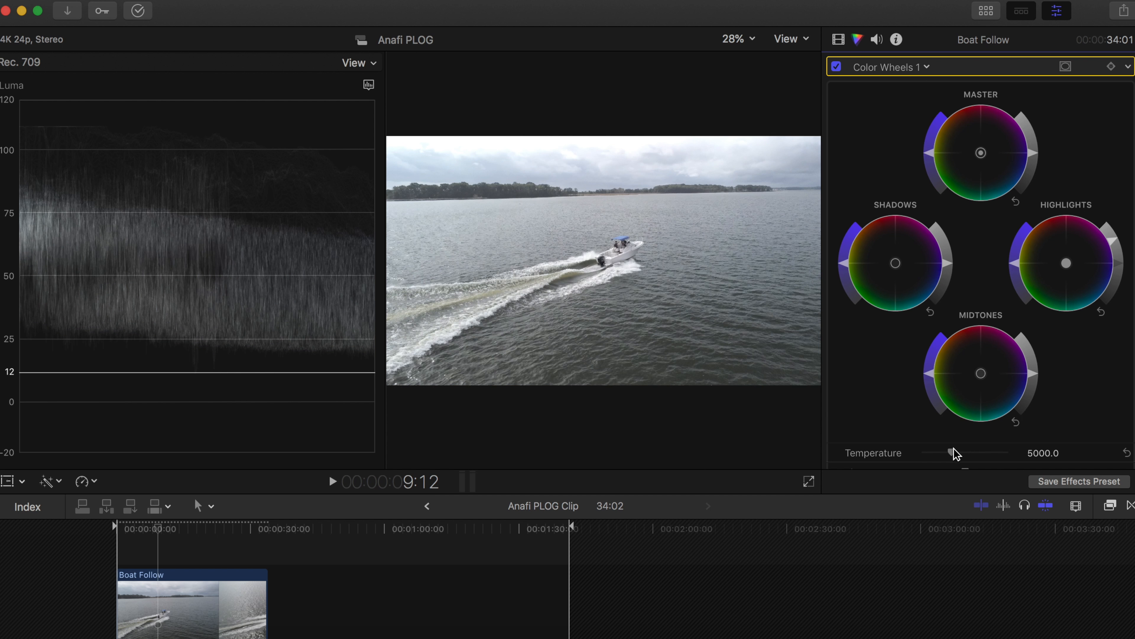
mouse_move(952, 452)
mouse_down()
mouse_move(999, 457)
mouse_move(922, 456)
mouse_move(966, 457)
mouse_up()
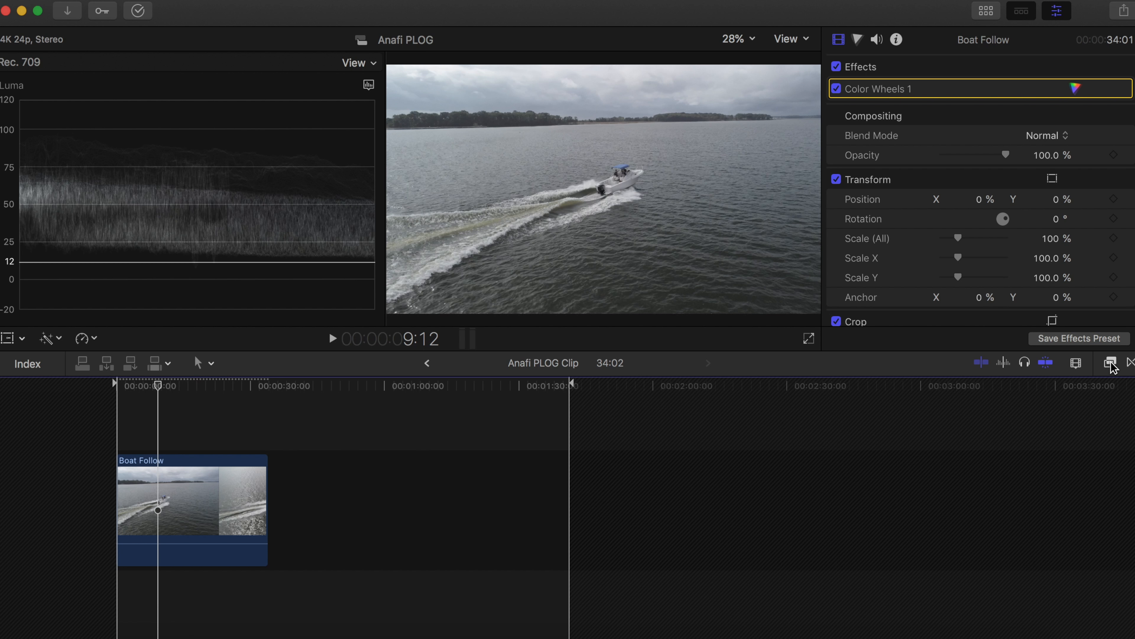
- Apply the mLut by motionVFX effect from the mLut category to the Boat Follow clip and enlarge the viewer area
click(1112, 364)
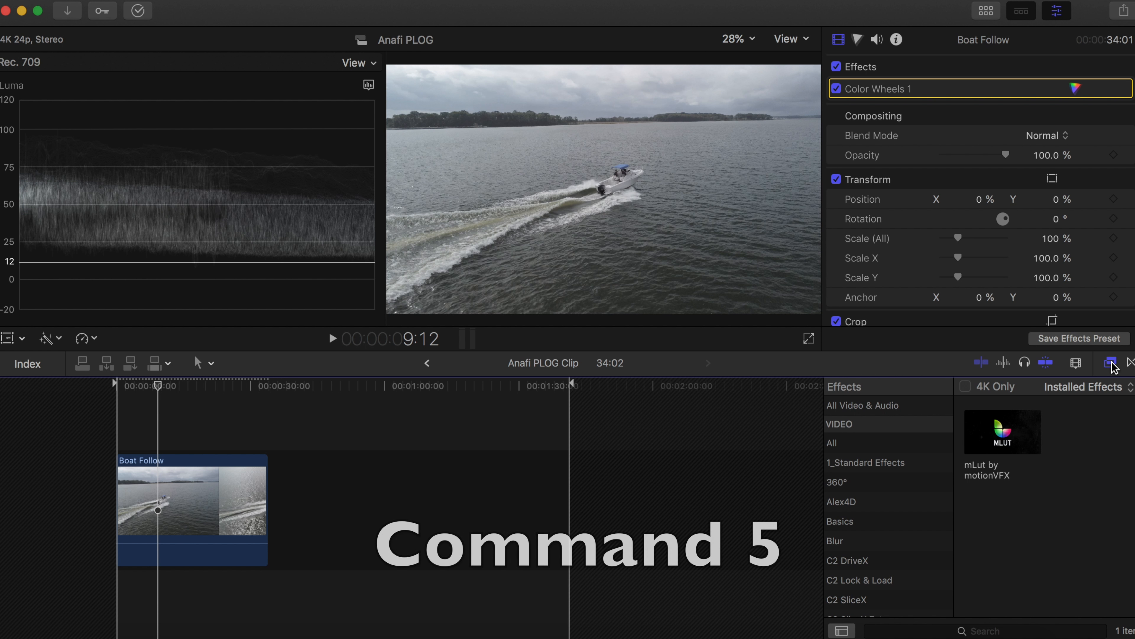
scroll(883, 470, down, 10)
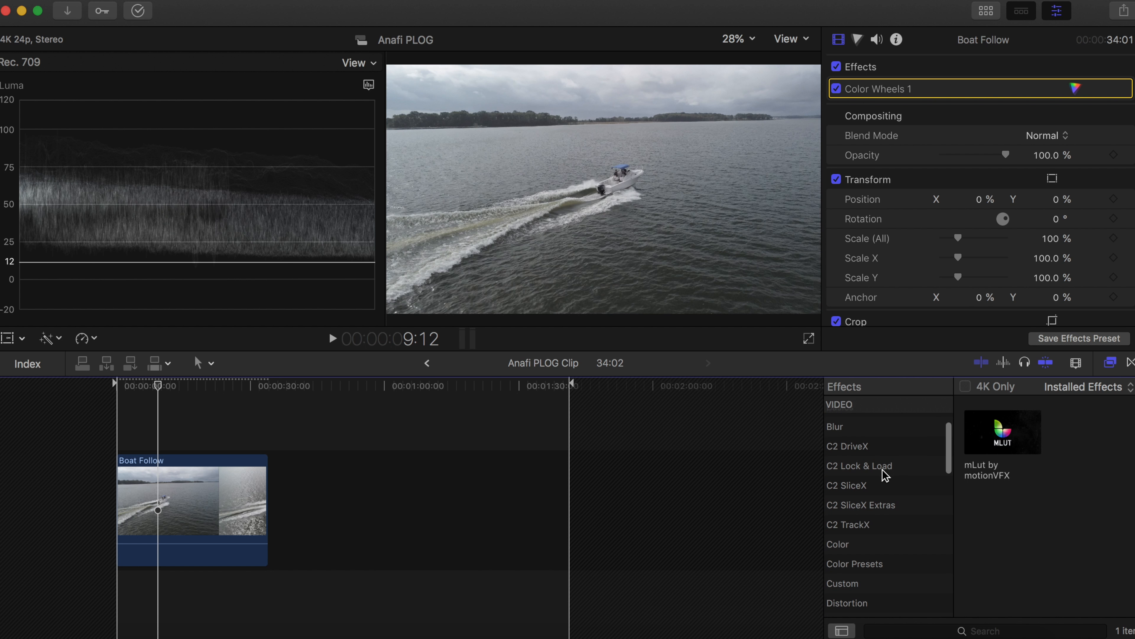
click(869, 516)
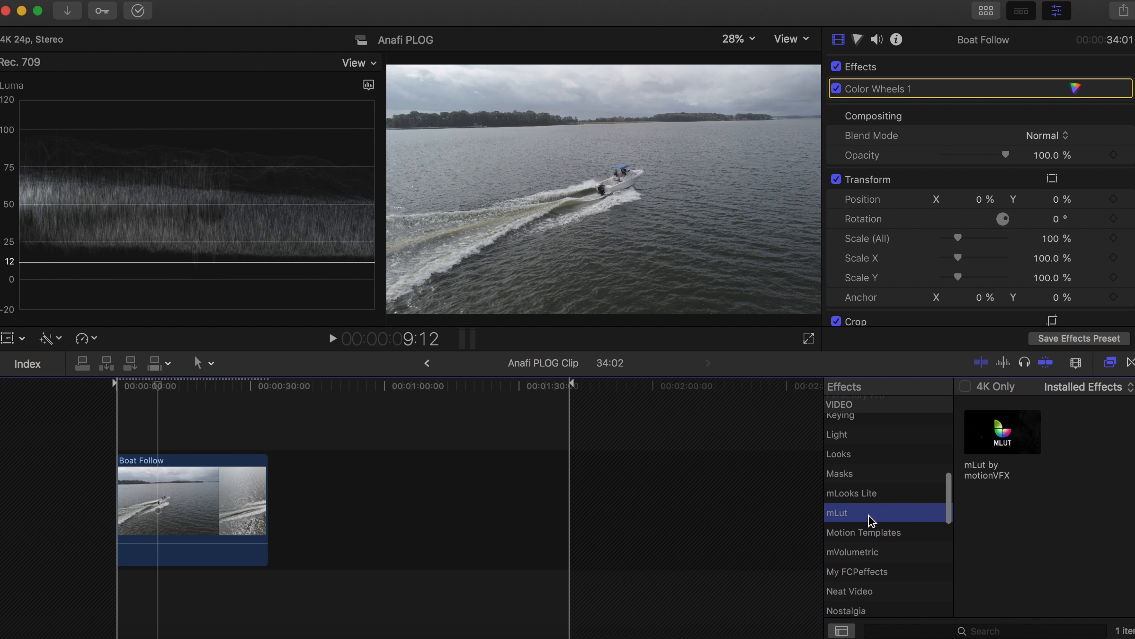
drag(990, 438, 249, 509)
drag(727, 350, 729, 507)
- Open the mLut Library from the effect's settings and examine the available Free and Utility LOG to Rec709 LUTs
click(990, 145)
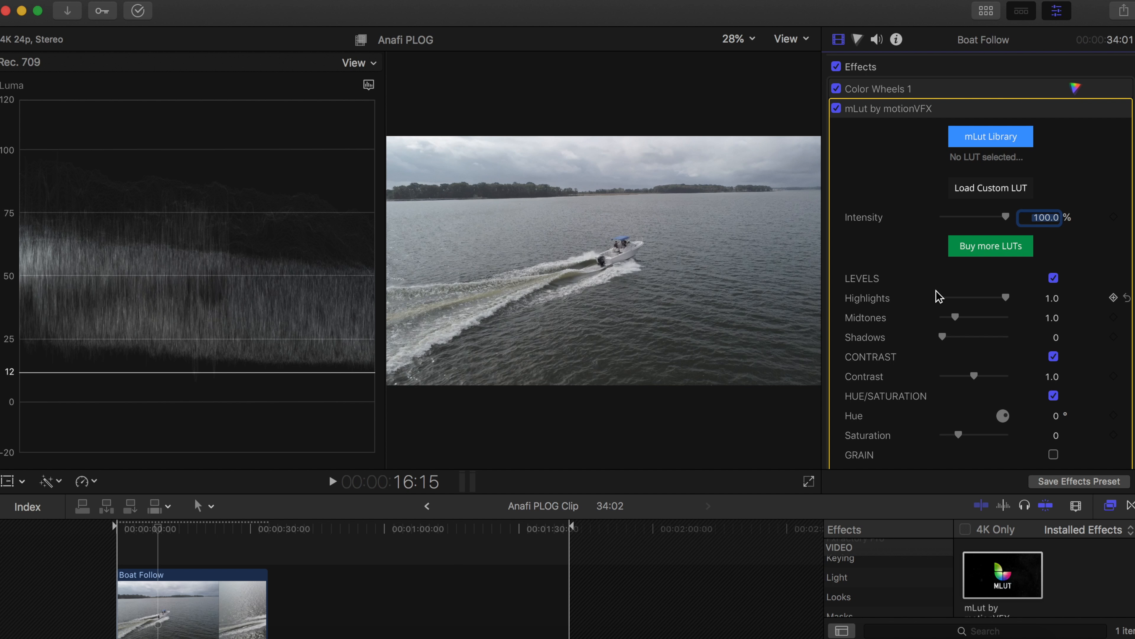
click(975, 138)
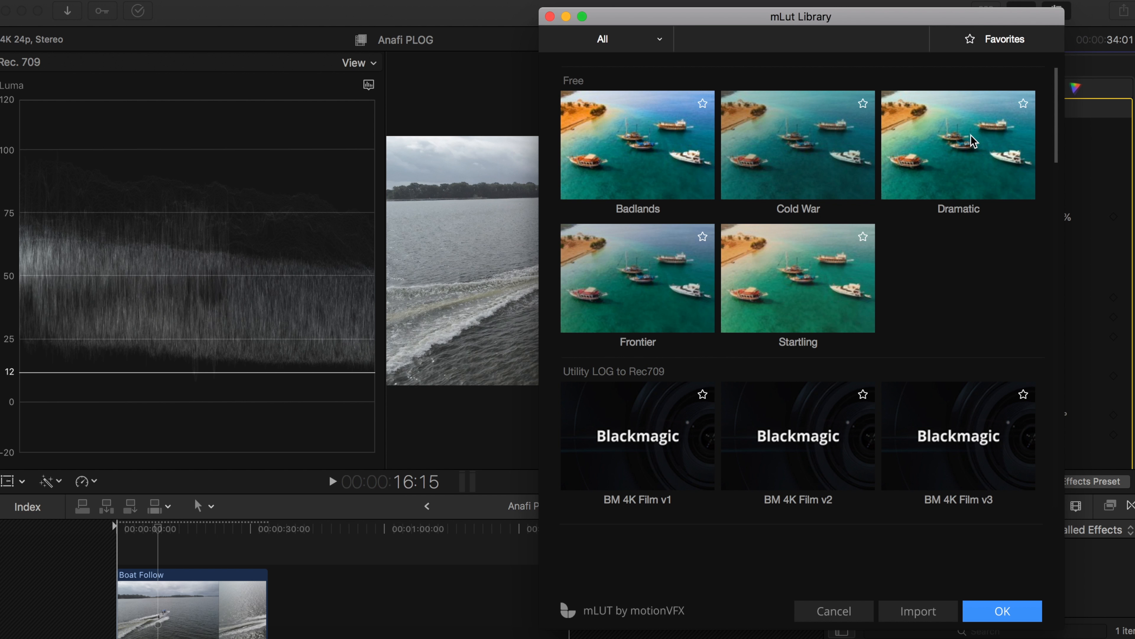
drag(803, 19, 903, 4)
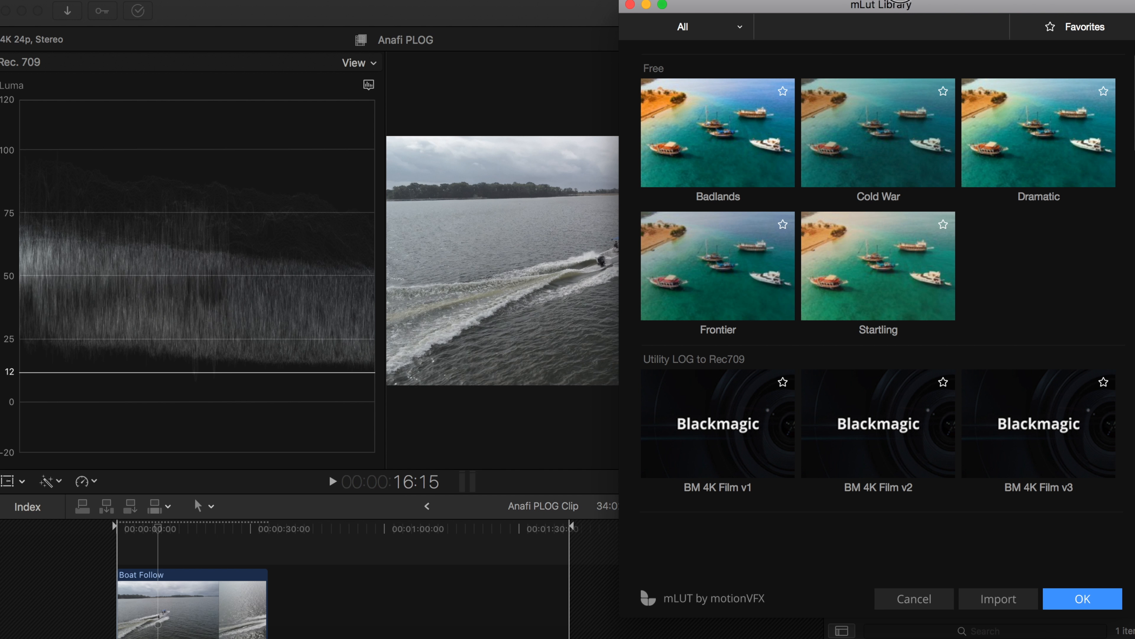
scroll(984, 344, down, 8)
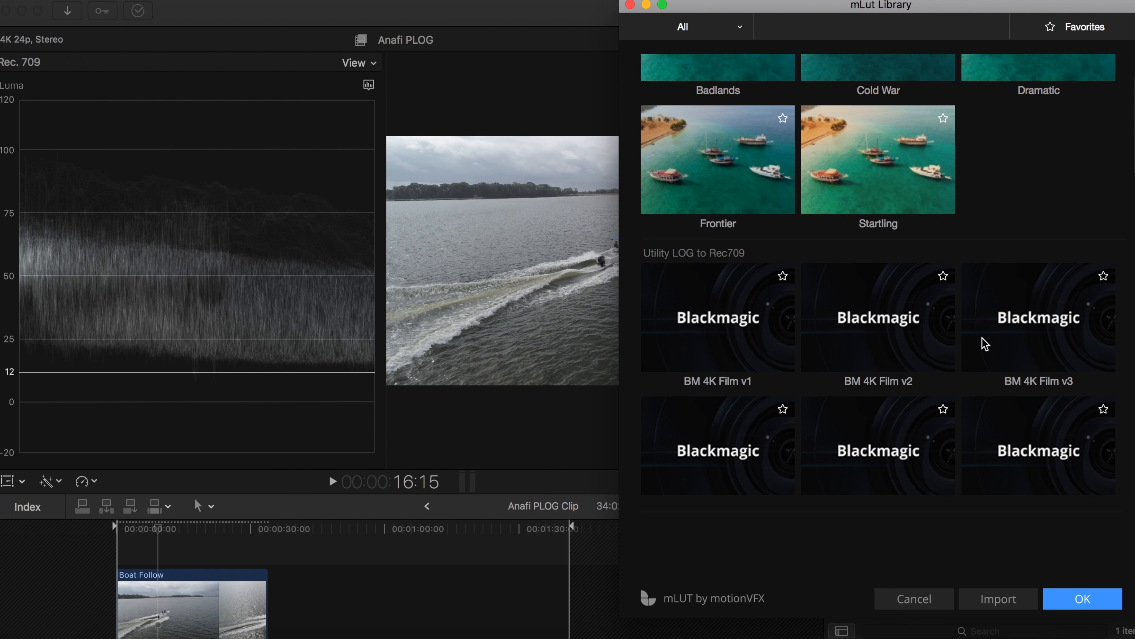
scroll(984, 344, down, 8)
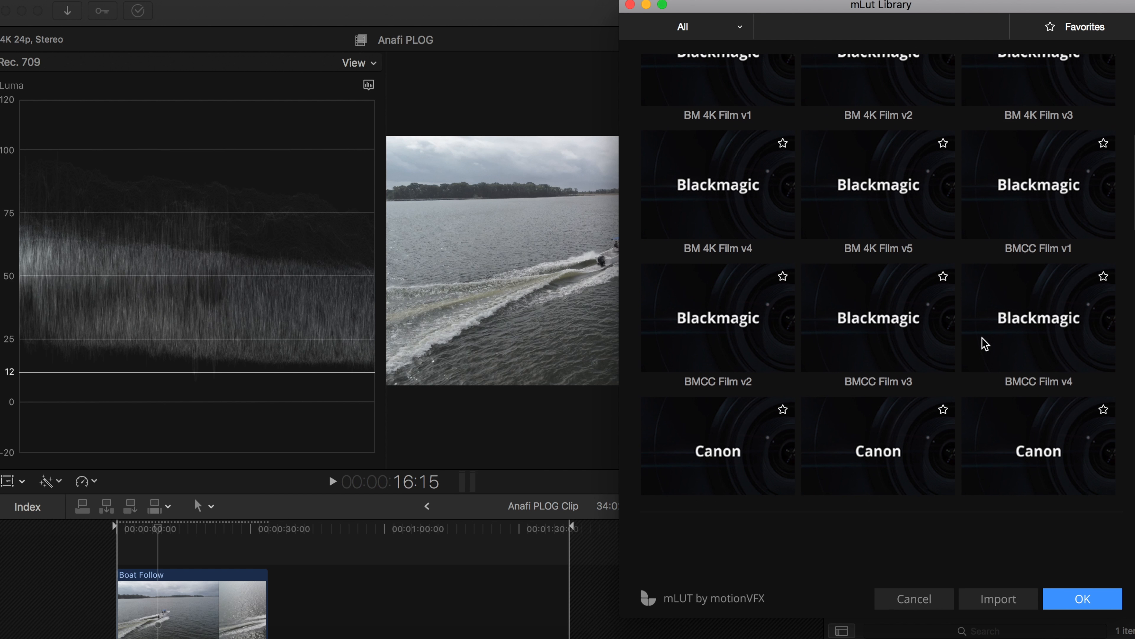
scroll(984, 344, down, 8)
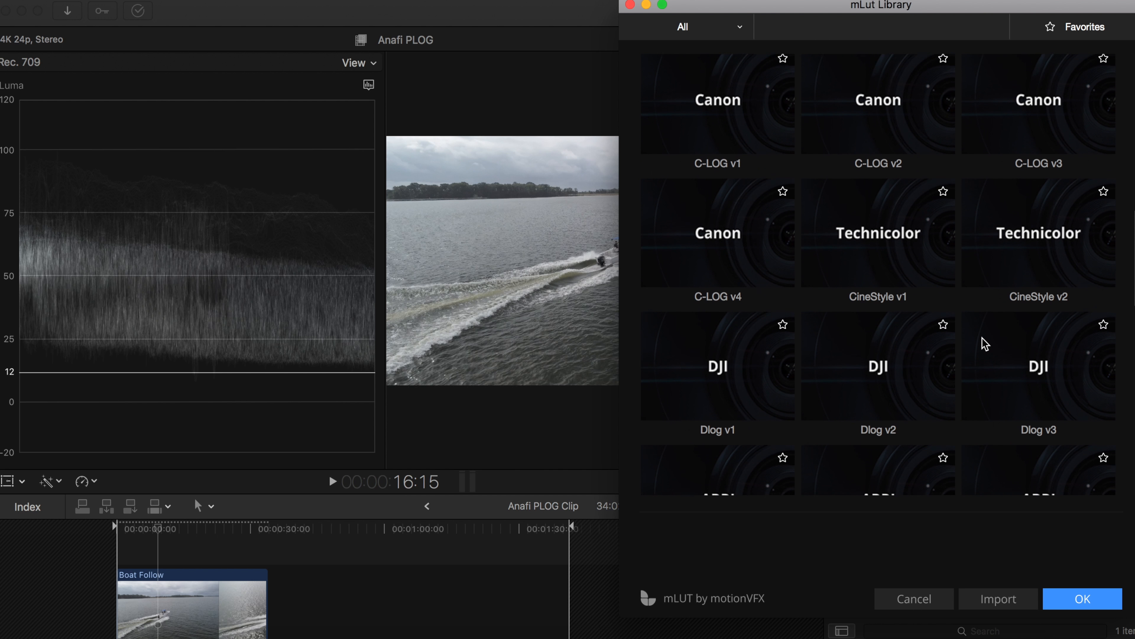
scroll(984, 344, down, 8)
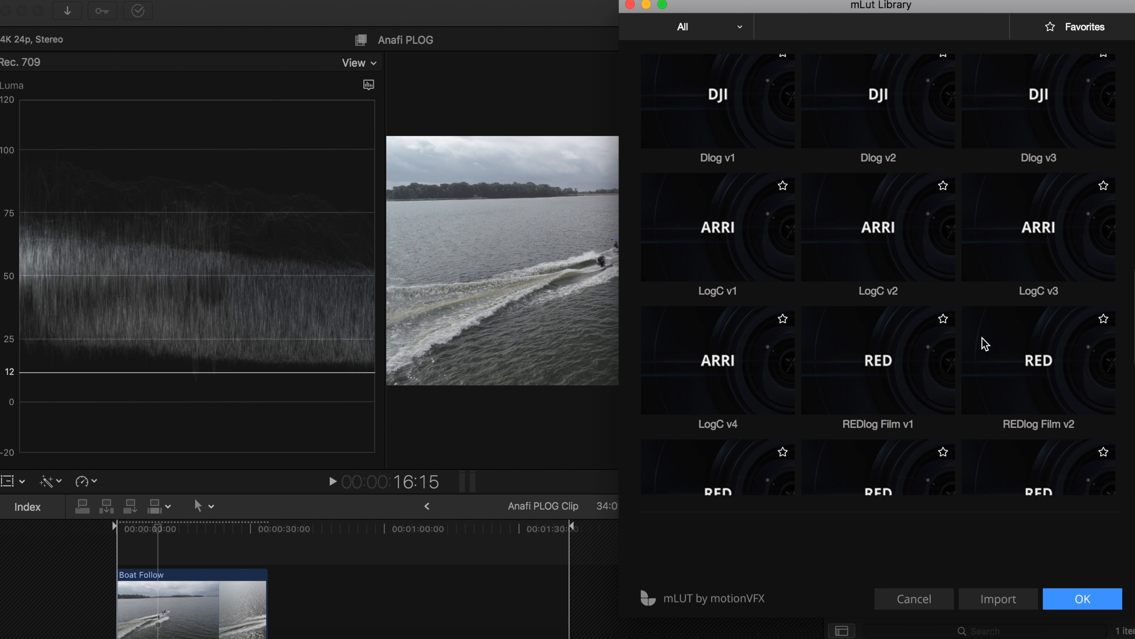
scroll(984, 343, down, 5)
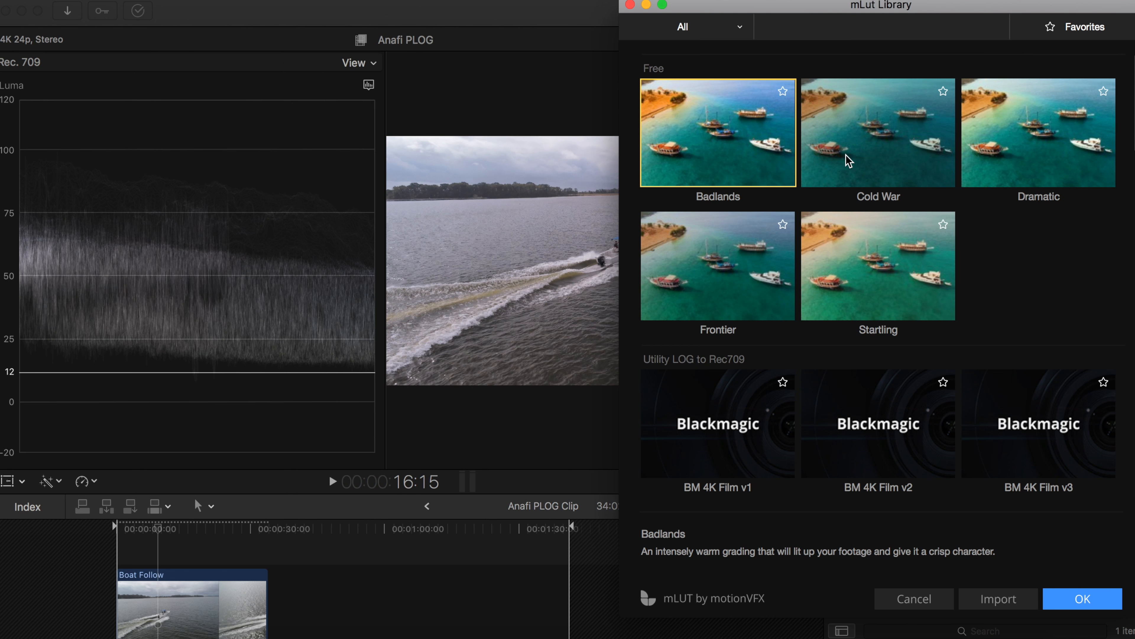
- Try the free LUTs Cold War, Dramatic, Frontier and Startling on the Boat Follow clip
click(848, 160)
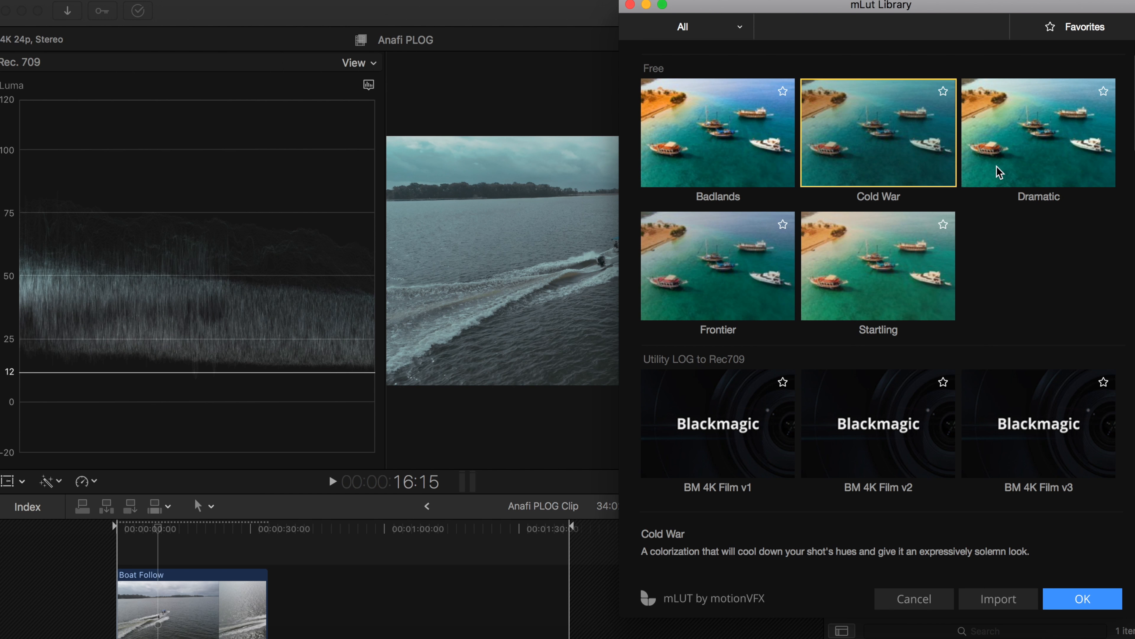
click(1021, 174)
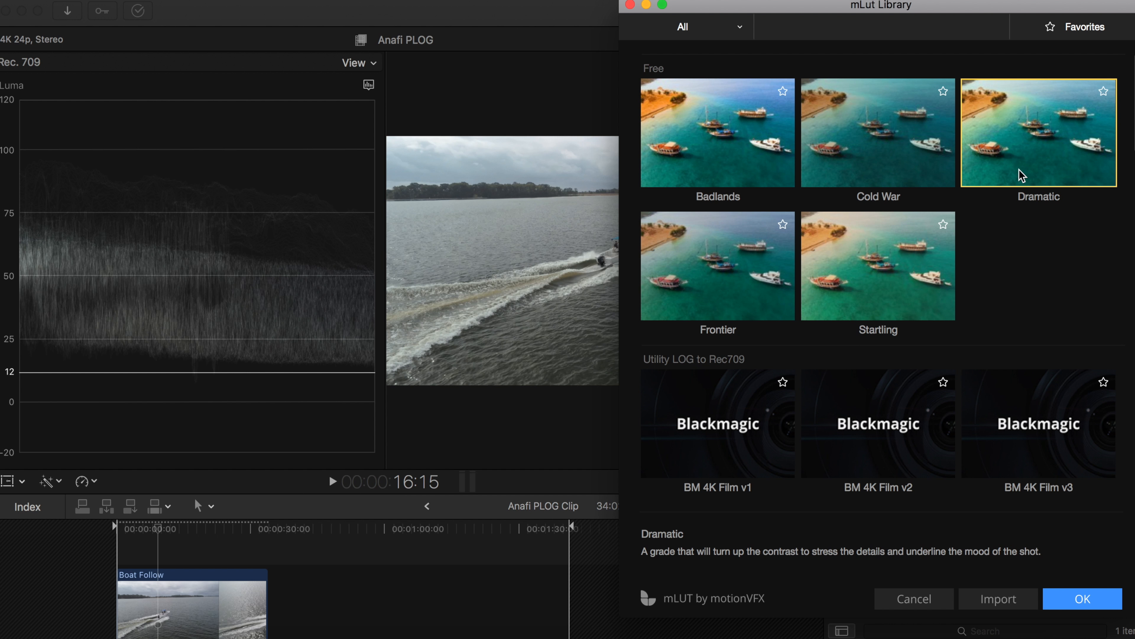
click(753, 247)
click(921, 273)
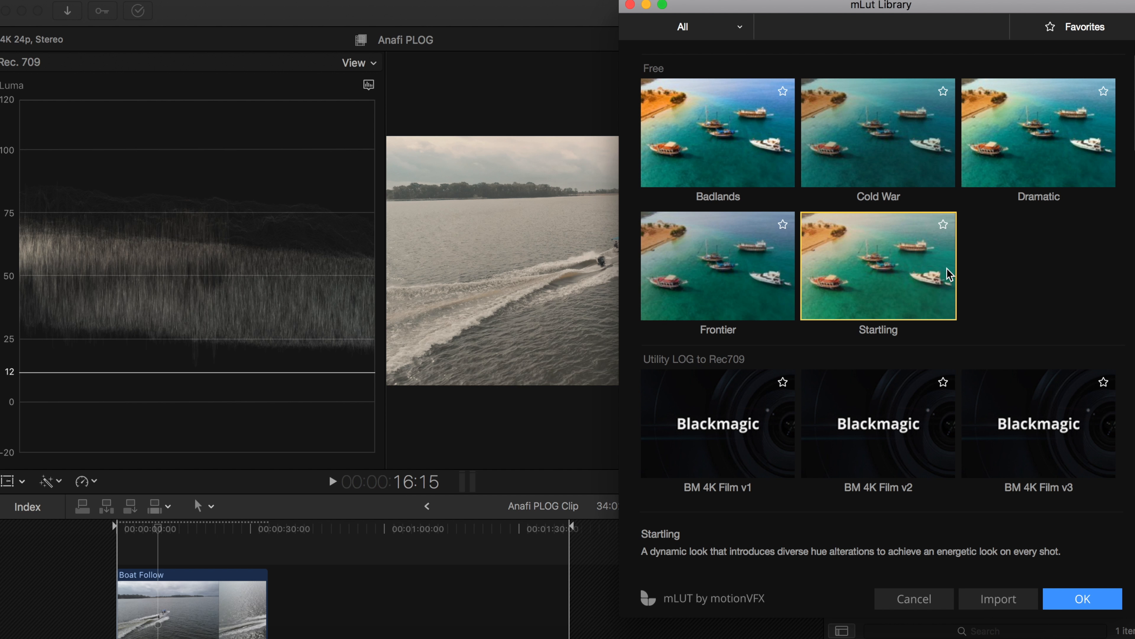
- Select the Blackmagic BMCC Film v4 LUT for the clip, moving the library window so the viewer stays uncovered
scroll(948, 273, down, 5)
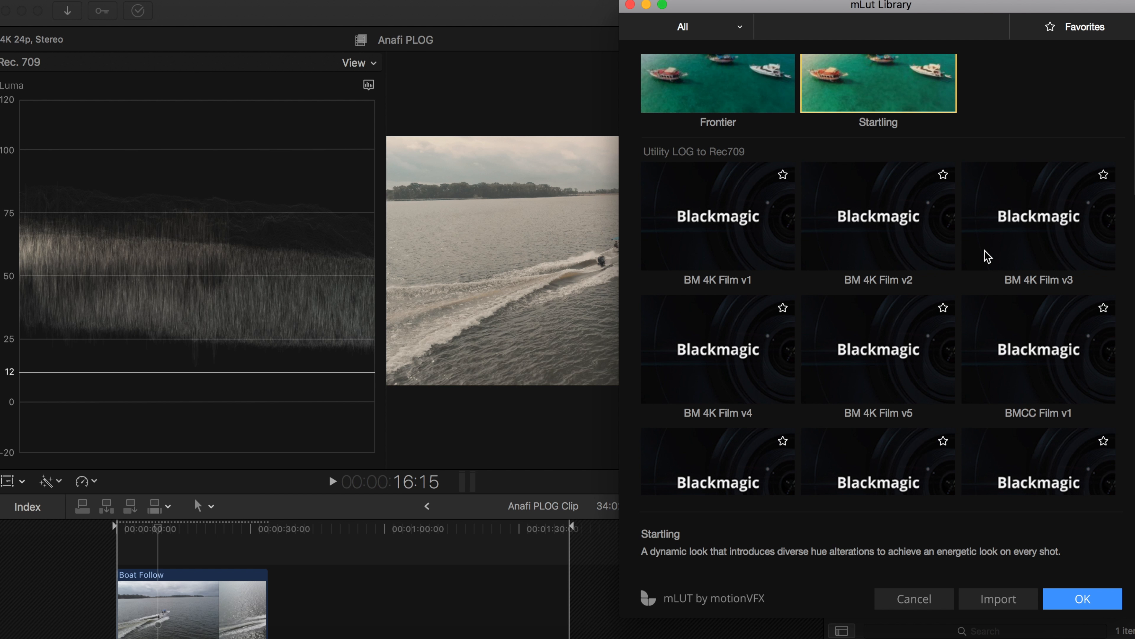
click(1023, 243)
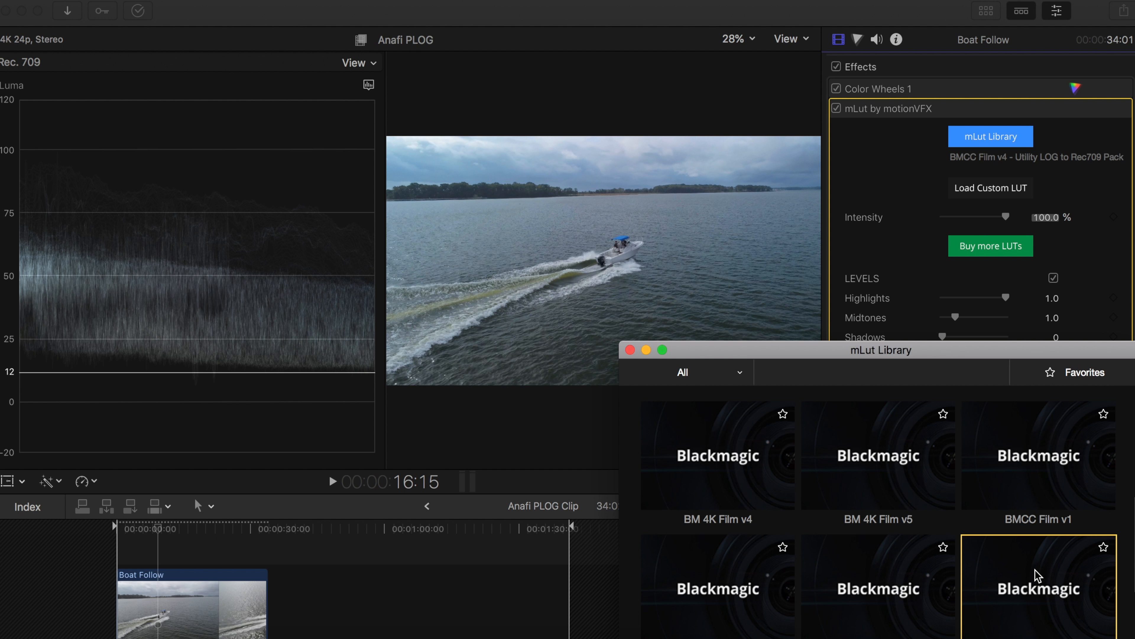
scroll(1037, 577, down, 3)
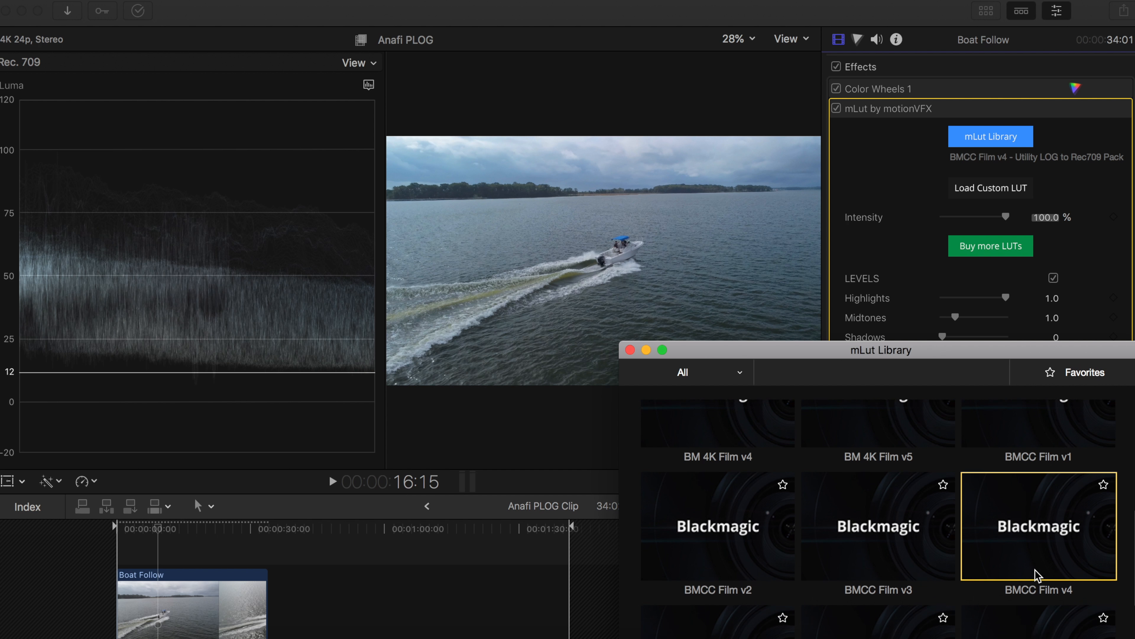
scroll(1037, 577, up, 2)
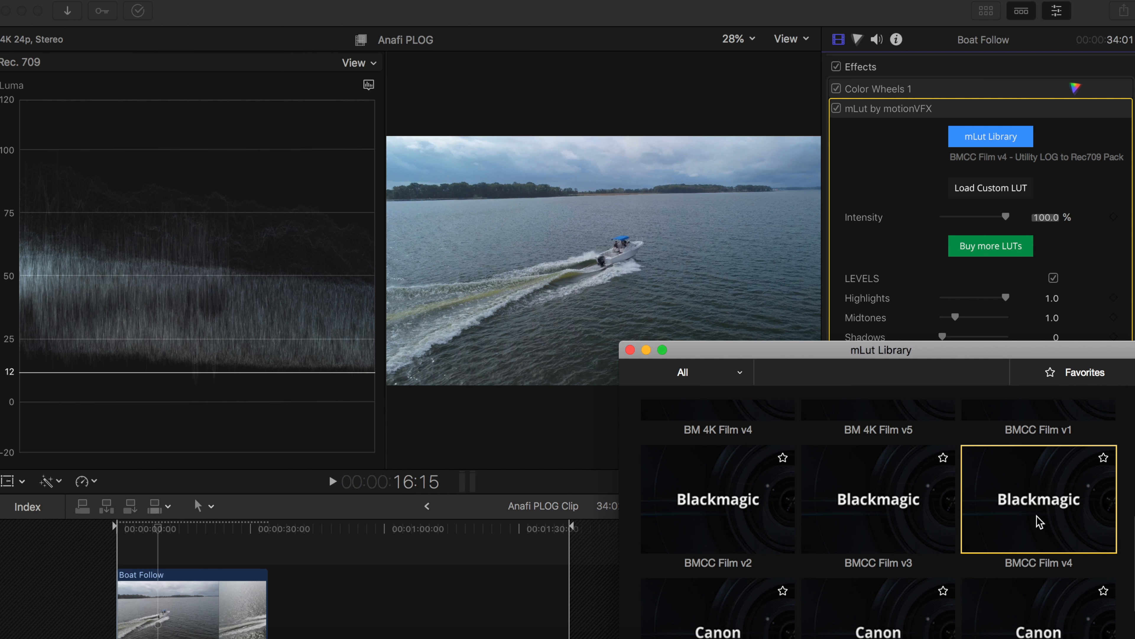
- Try the Blackmagic BM 4K Film v3 LUT on the Boat Follow clip and check it at another frame
click(159, 579)
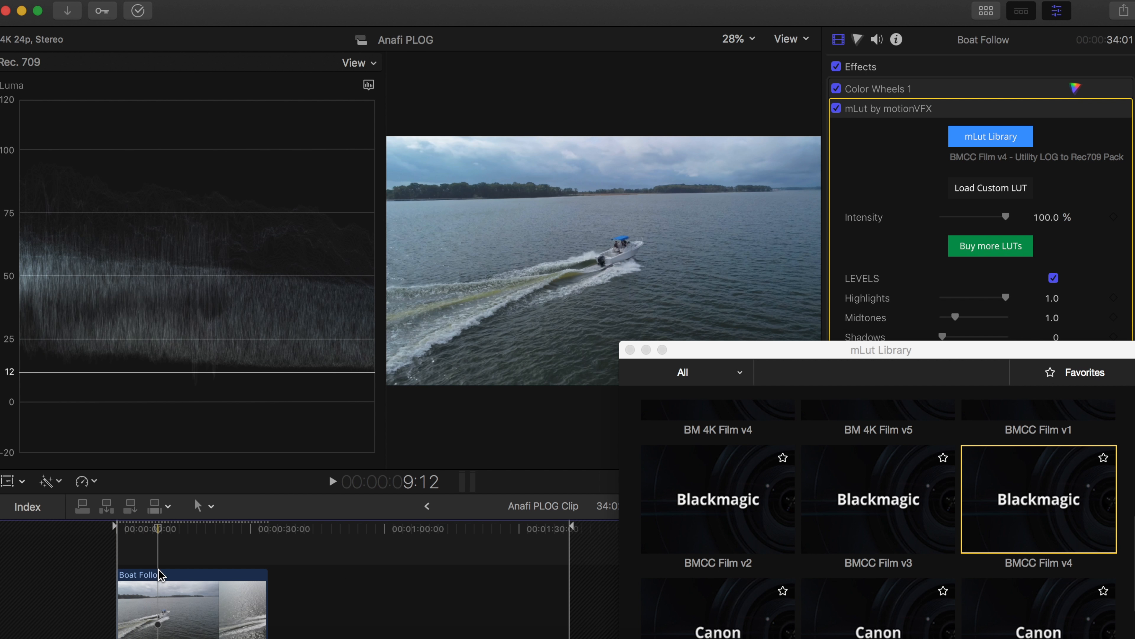
scroll(1053, 455, up, 2)
click(1052, 455)
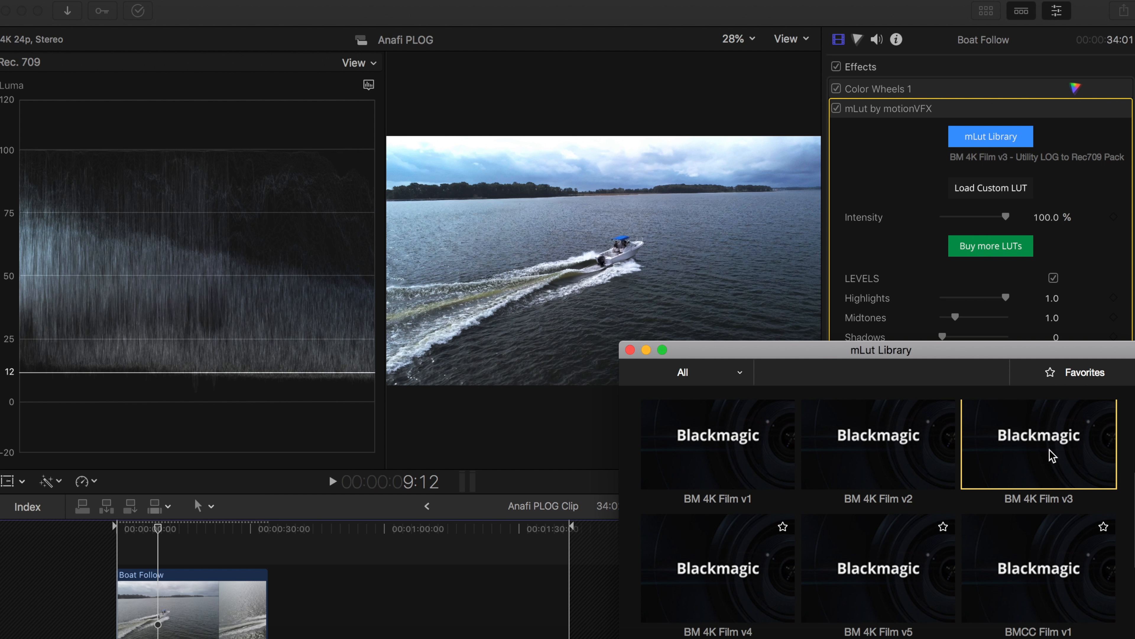
click(379, 578)
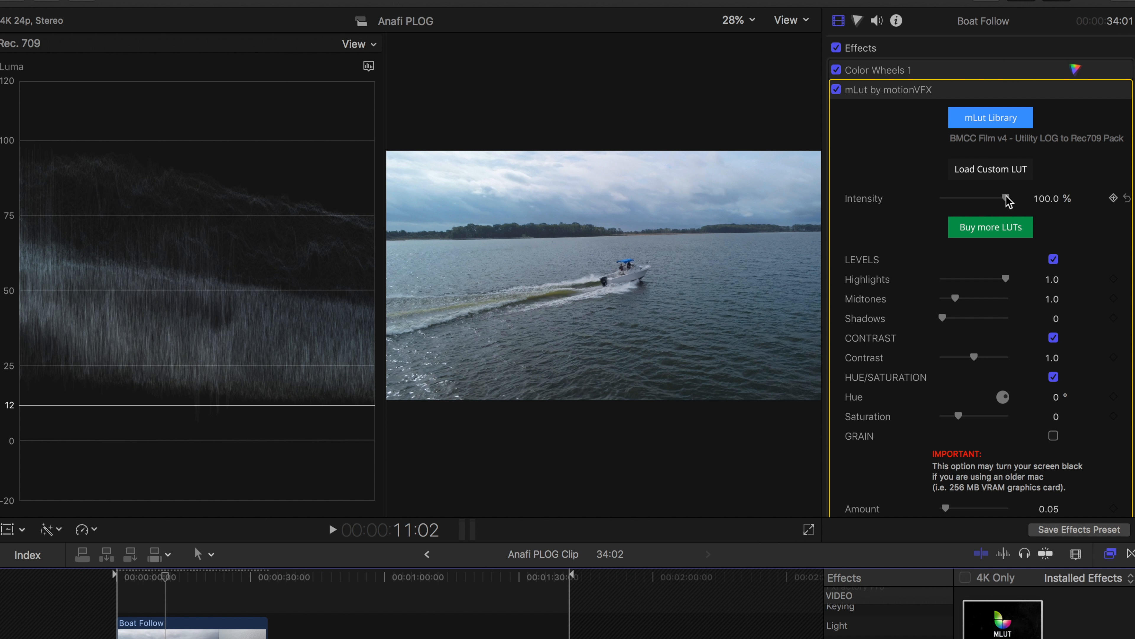
- Try a lower mLut intensity on the Boat Follow clip and set the effect's saturation to 0.12
drag(1007, 200, 966, 197)
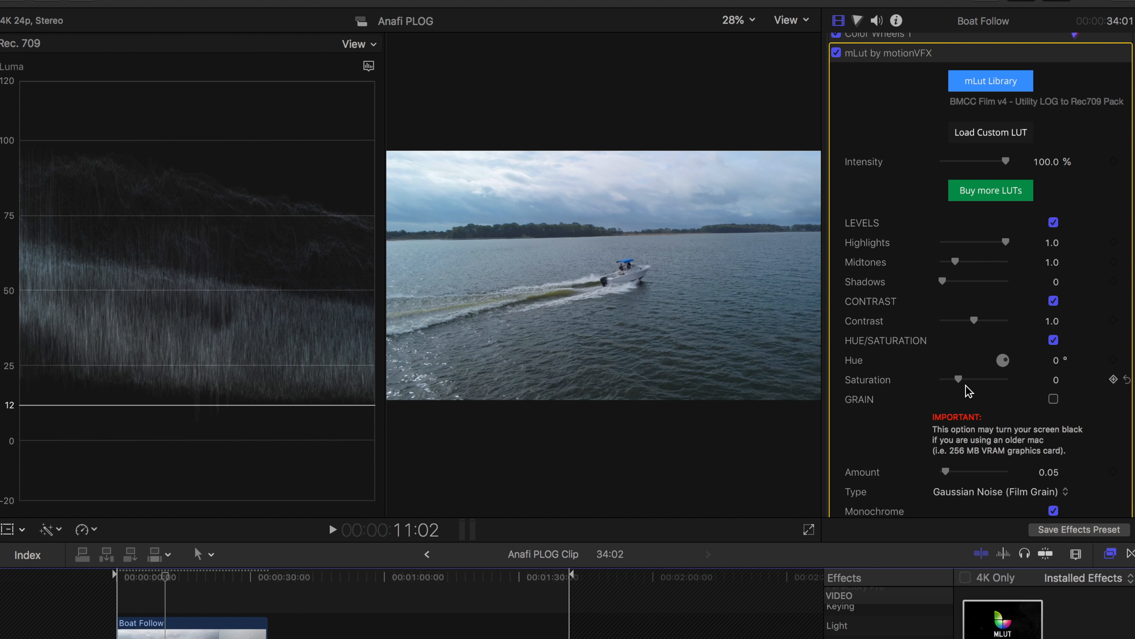
mouse_move(958, 380)
mouse_down()
mouse_move(979, 385)
mouse_move(960, 384)
mouse_up()
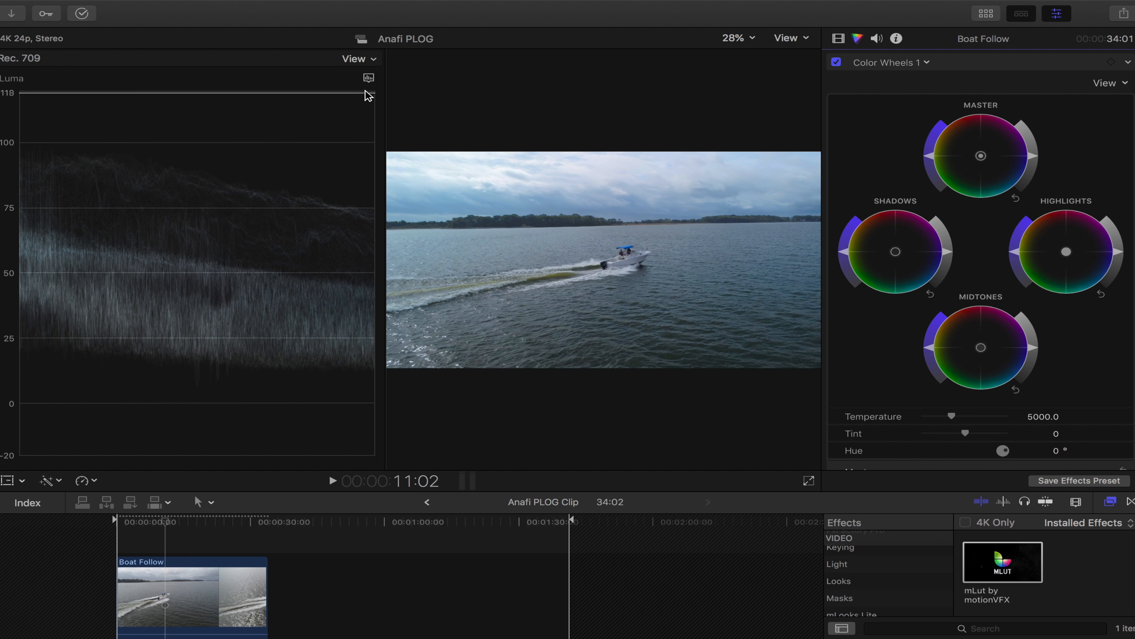
- Switch the waveform scope from Luma to RGB Parade and place its reference line at the level 10
click(368, 78)
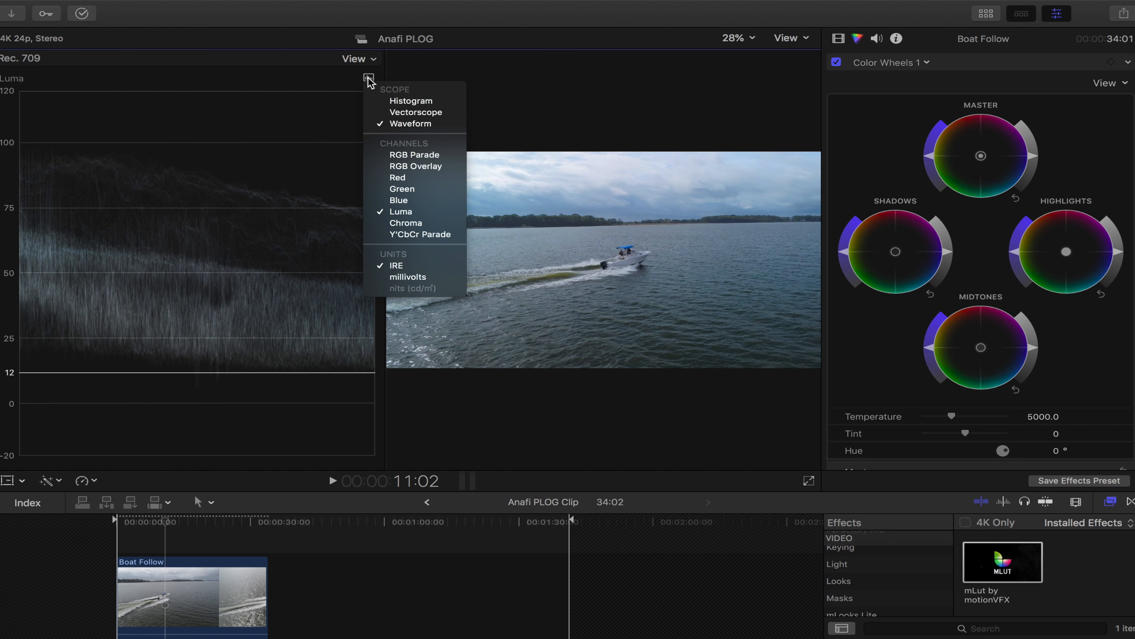
click(405, 154)
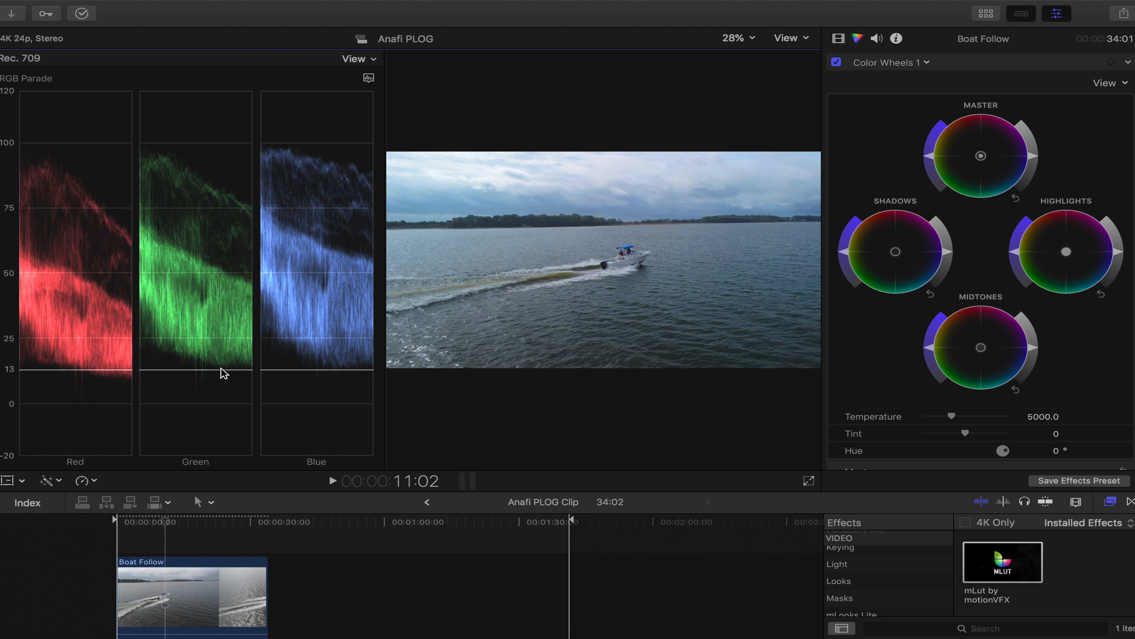
click(223, 376)
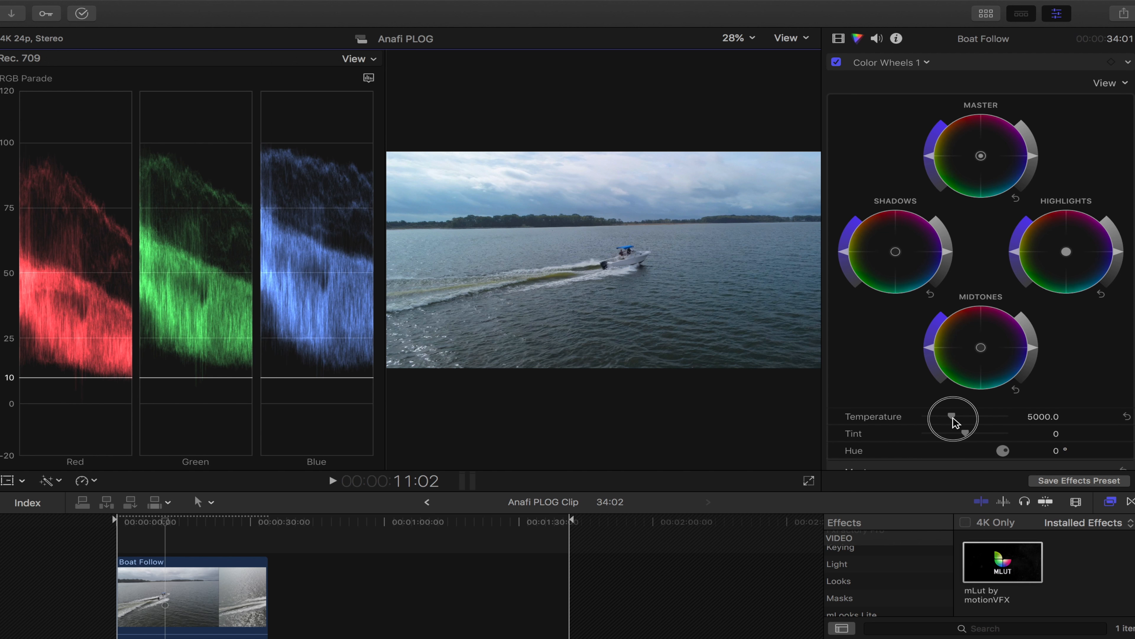
- Set the Color Wheels temperature to 5175 and nudge the shadows color slightly toward orange
drag(953, 418, 960, 417)
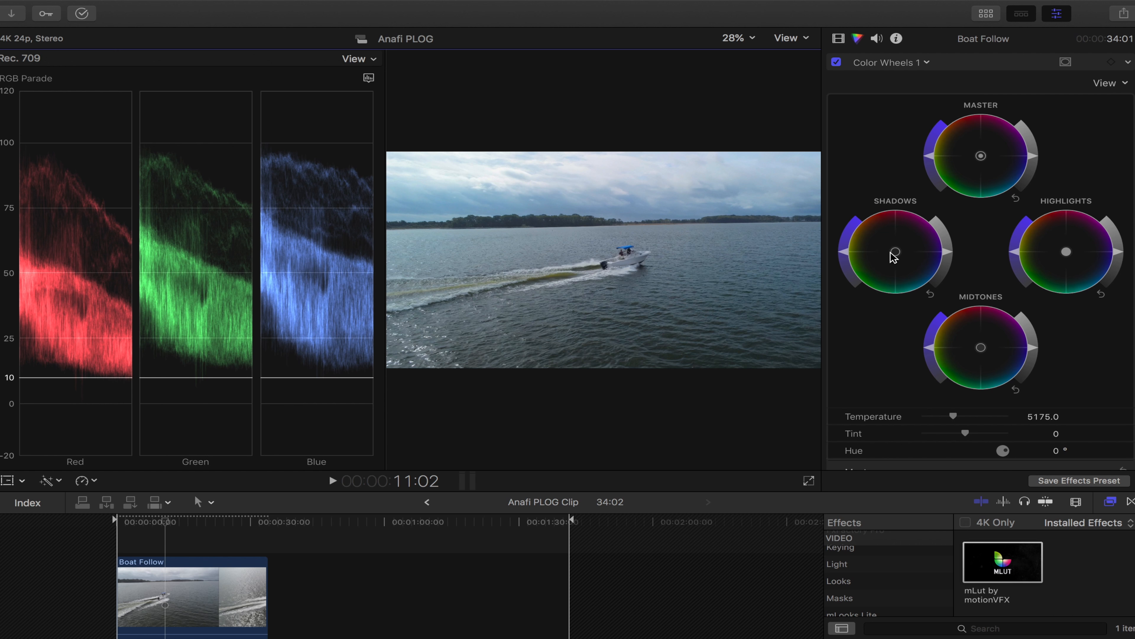
mouse_move(893, 256)
mouse_down()
mouse_move(883, 249)
mouse_move(894, 250)
mouse_up()
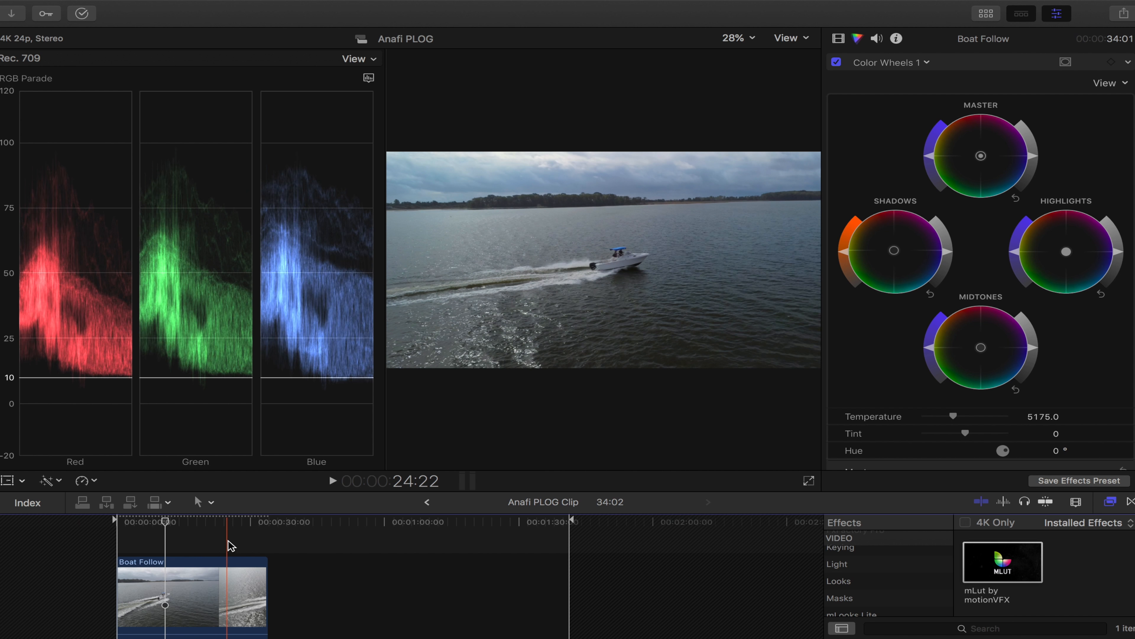
- Apply the Custom LUT effect from the Color category to the Boat Follow clip
click(837, 40)
scroll(884, 382, down, 10)
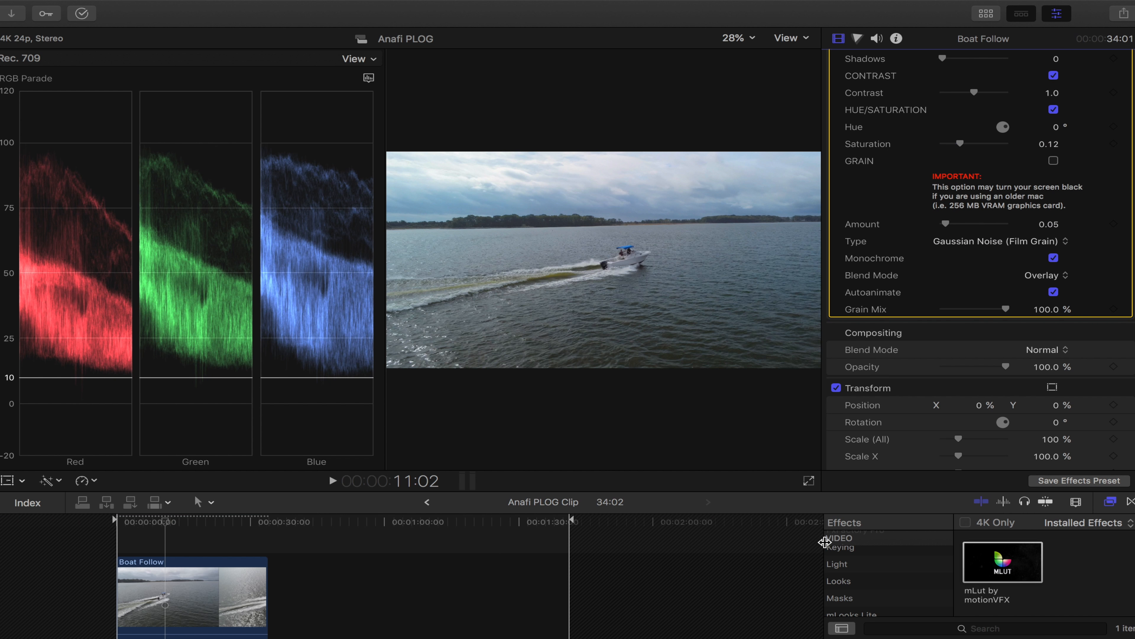
drag(765, 487, 755, 291)
scroll(871, 432, up, 5)
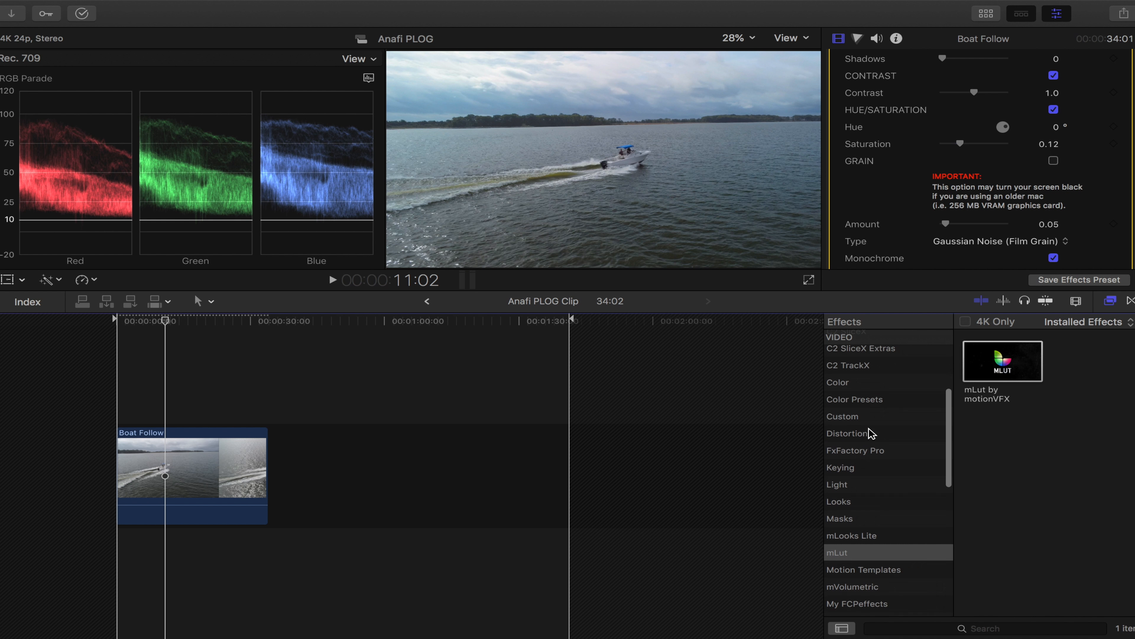
click(871, 432)
scroll(993, 451, down, 3)
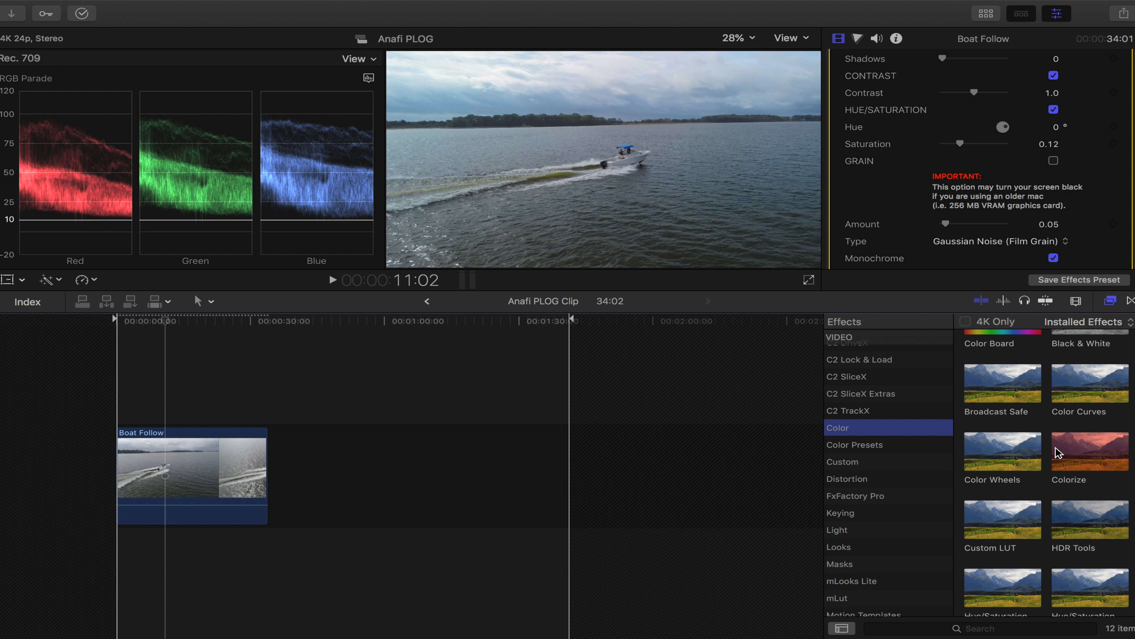
click(1016, 510)
drag(1016, 512, 198, 481)
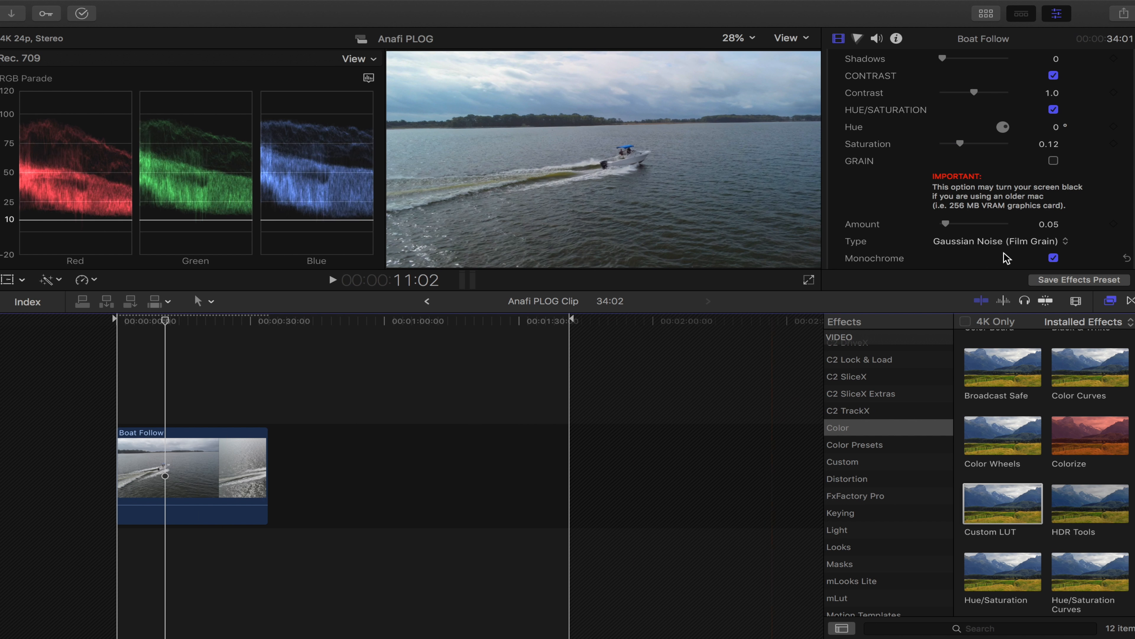
- Load the TEALORANGE1 LUT into the Custom LUT effect and lower its mix to 0.59
drag(768, 291, 727, 512)
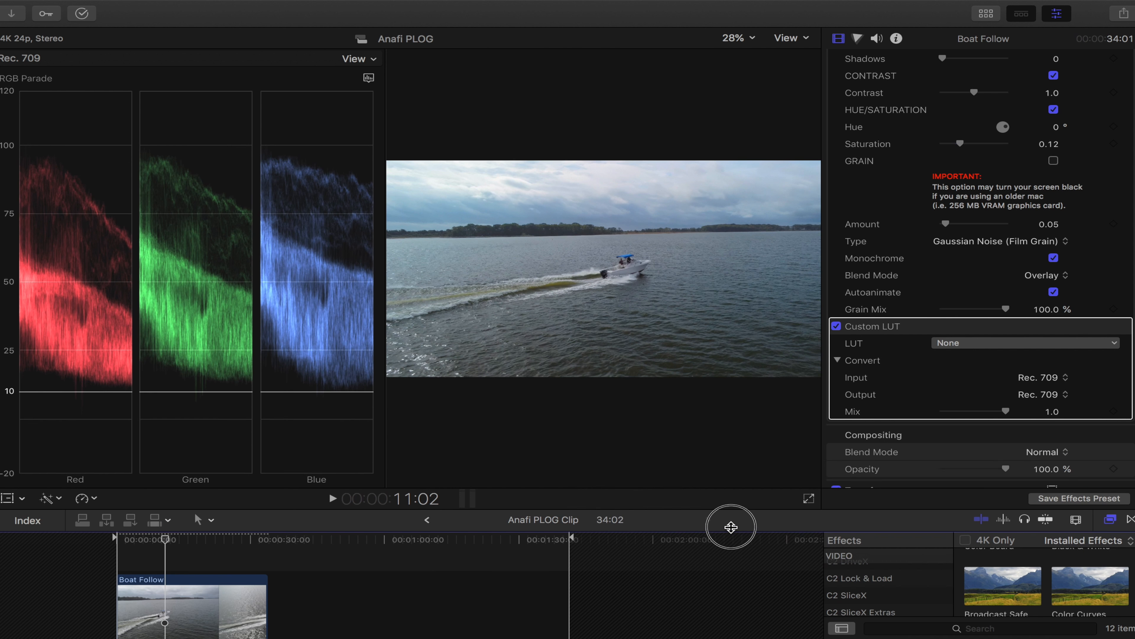
click(936, 343)
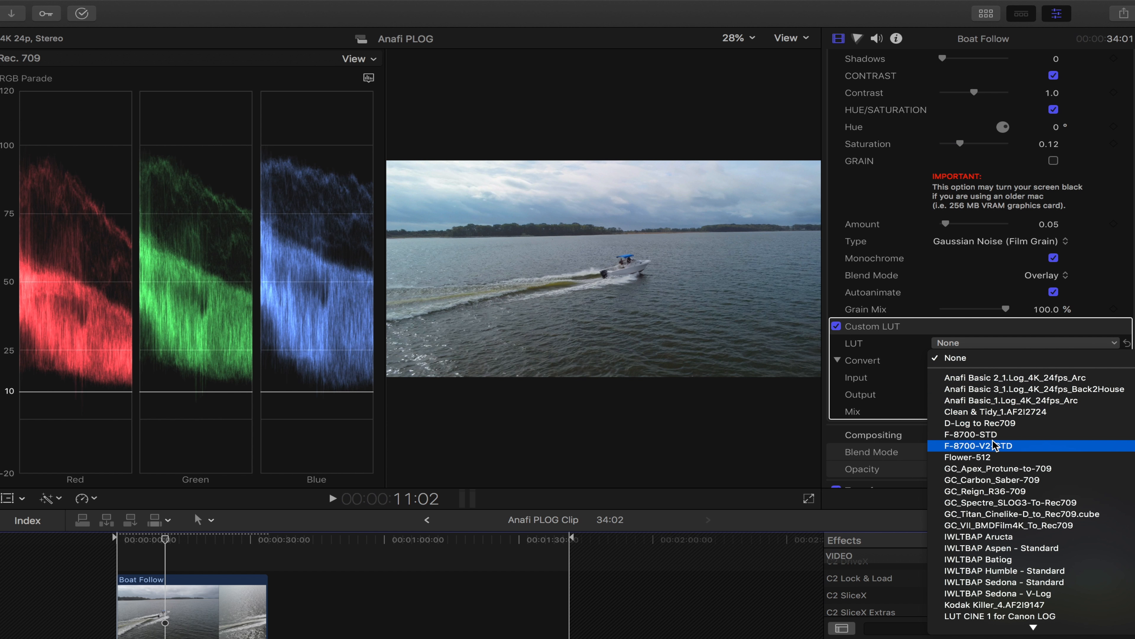
scroll(1006, 429, down, 5)
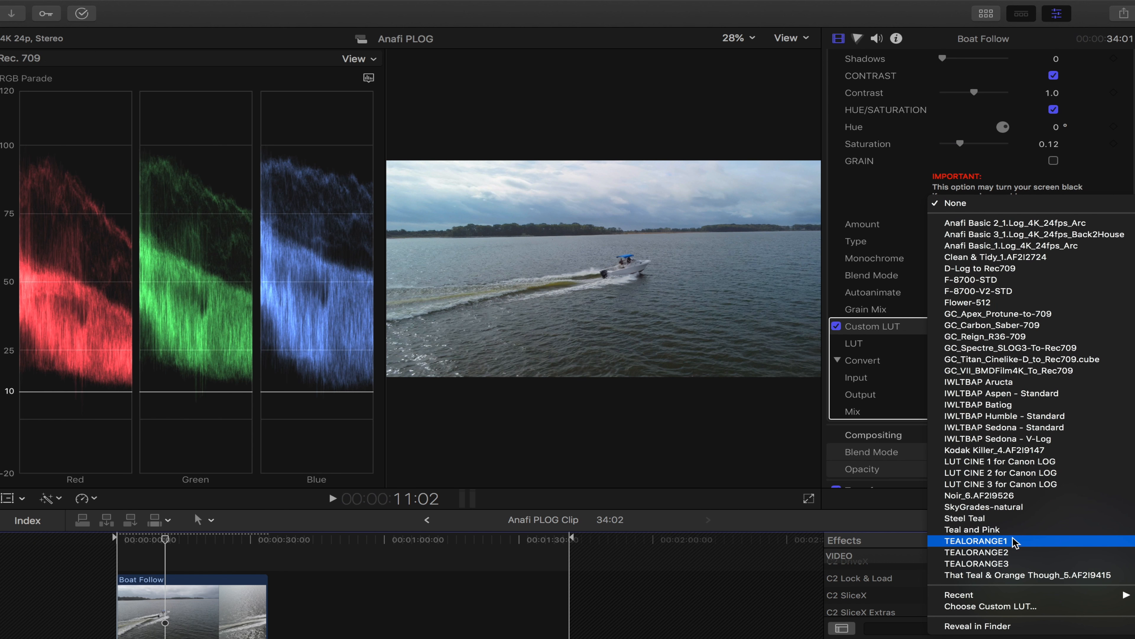
click(1023, 575)
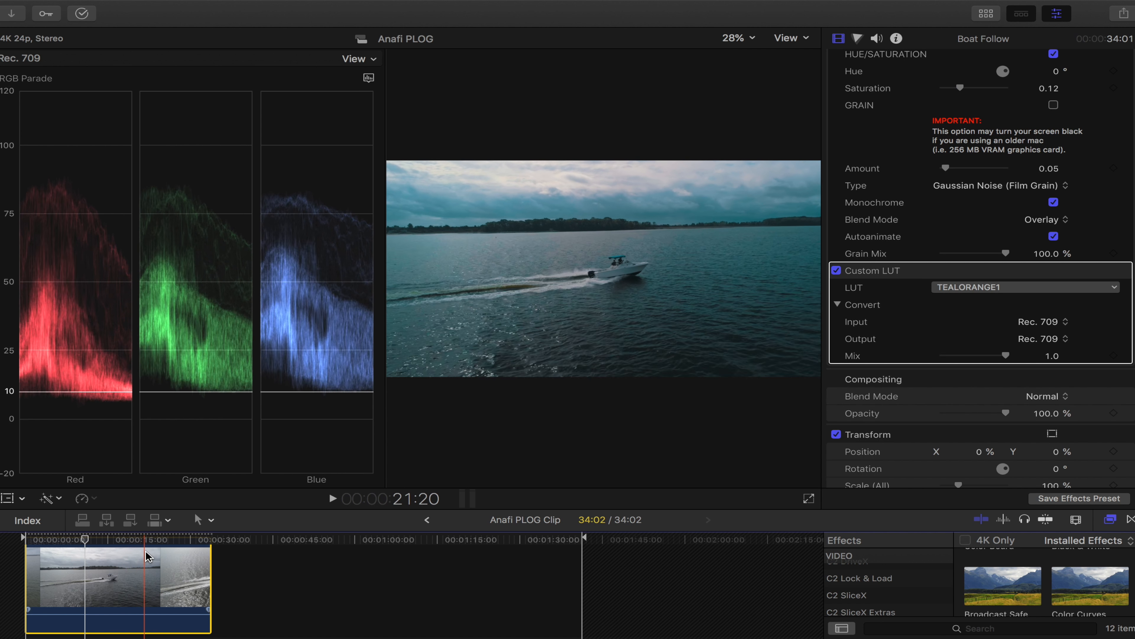
drag(1006, 355, 982, 360)
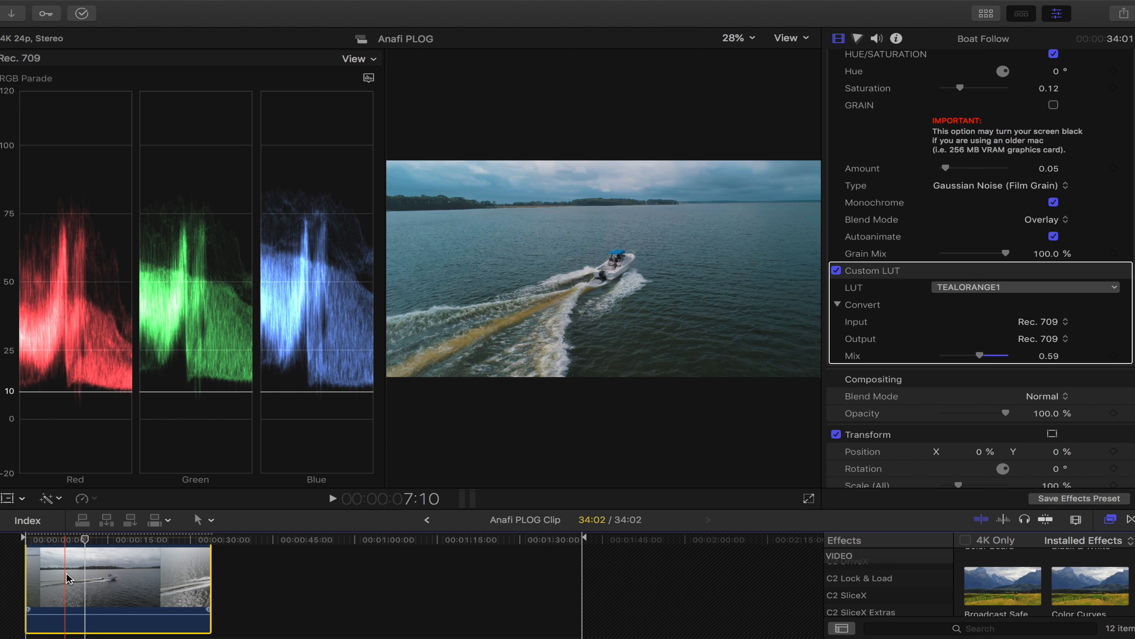
- Open the clip's color wheels and switch the video scope back to the Luma waveform
key(super+6)
click(358, 59)
click(410, 216)
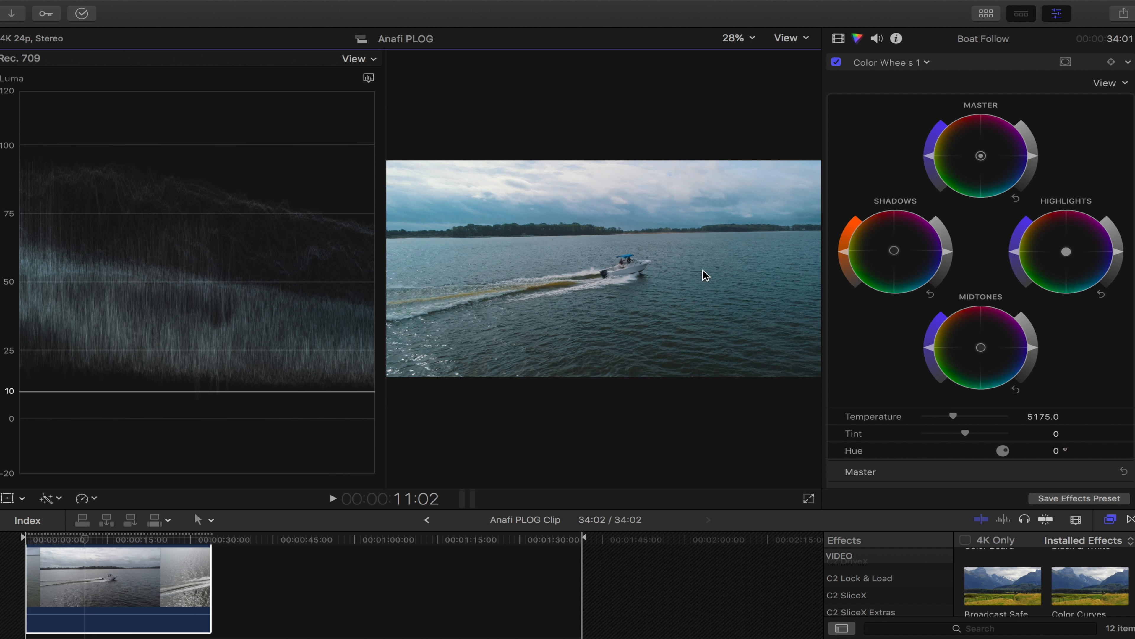
- Slightly raise the highlights brightness, lower the shadows brightness and raise the midtones brightness in Color Wheels 1
drag(1118, 248, 1117, 246)
mouse_move(947, 252)
mouse_down()
mouse_move(944, 268)
mouse_move(946, 258)
mouse_up()
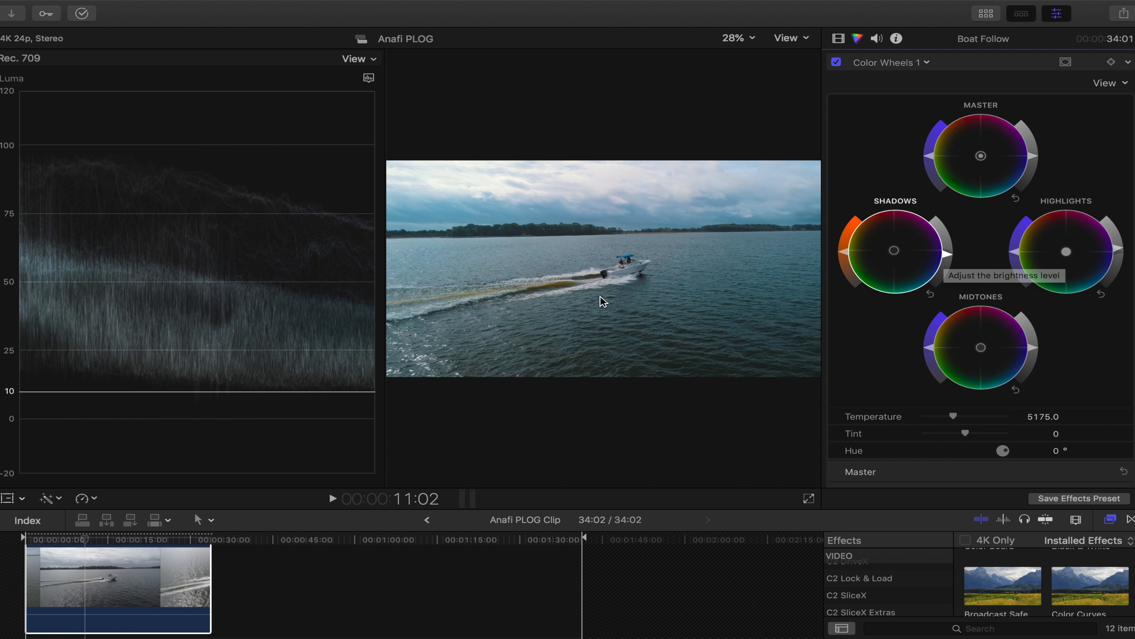
drag(1037, 352, 1035, 340)
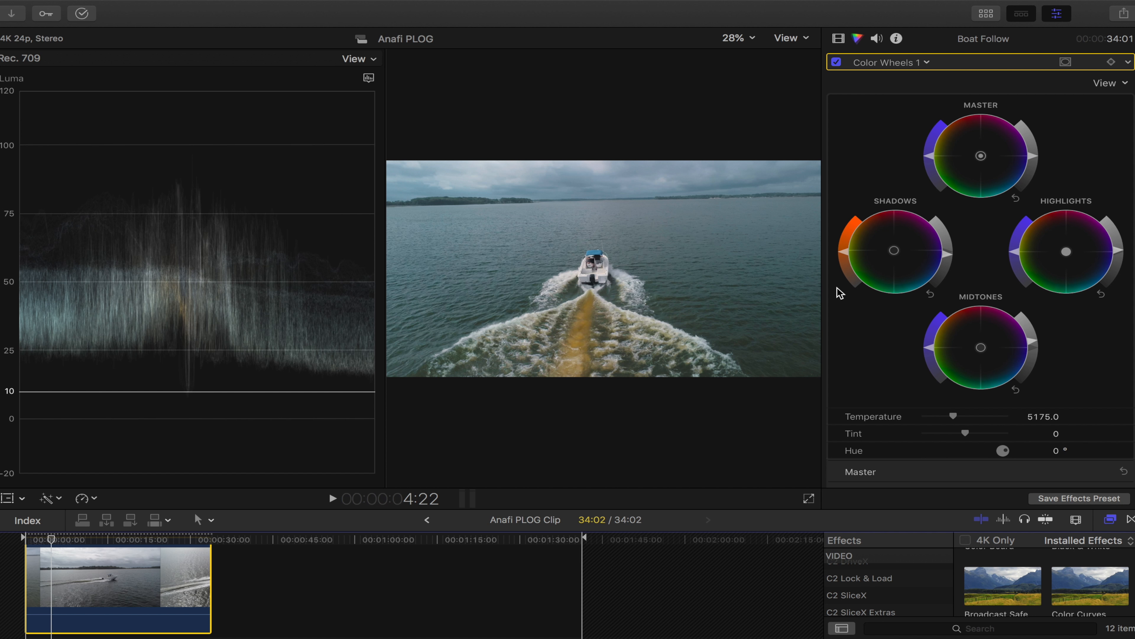
- Try a higher shadows saturation and a lower highlights saturation in Color Wheels 1, and undo both changes
drag(845, 259, 849, 241)
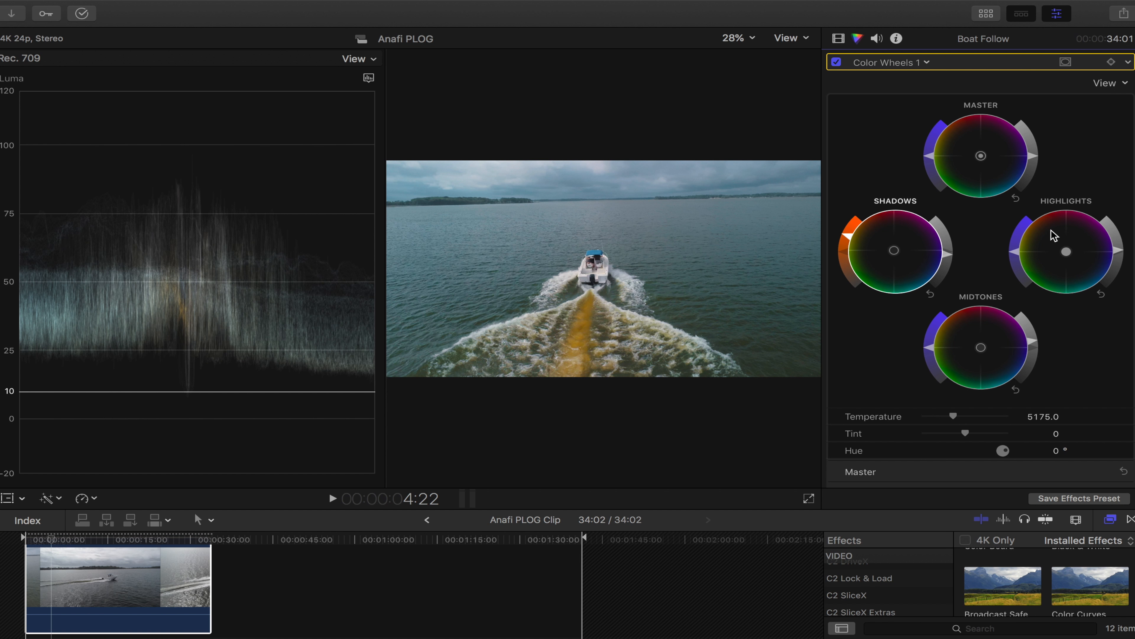
drag(1016, 252, 1018, 266)
key(super+z)
key(super+z)
- Add a Hue/Saturation Curves correction to the Boat Follow clip, with the boat shown at 150%
click(738, 40)
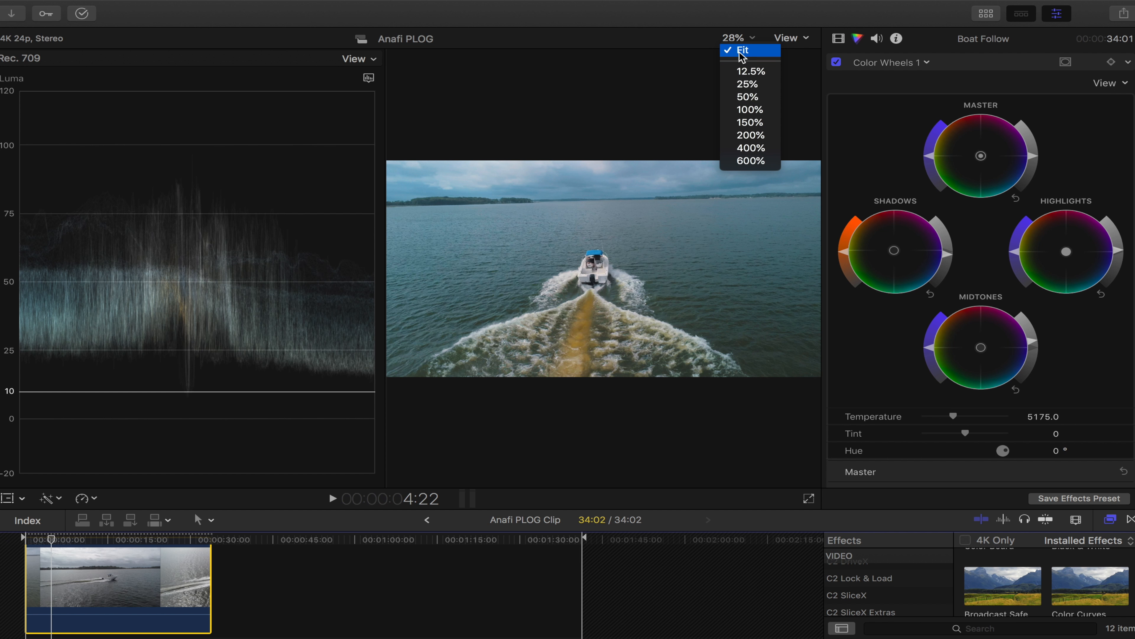
click(759, 123)
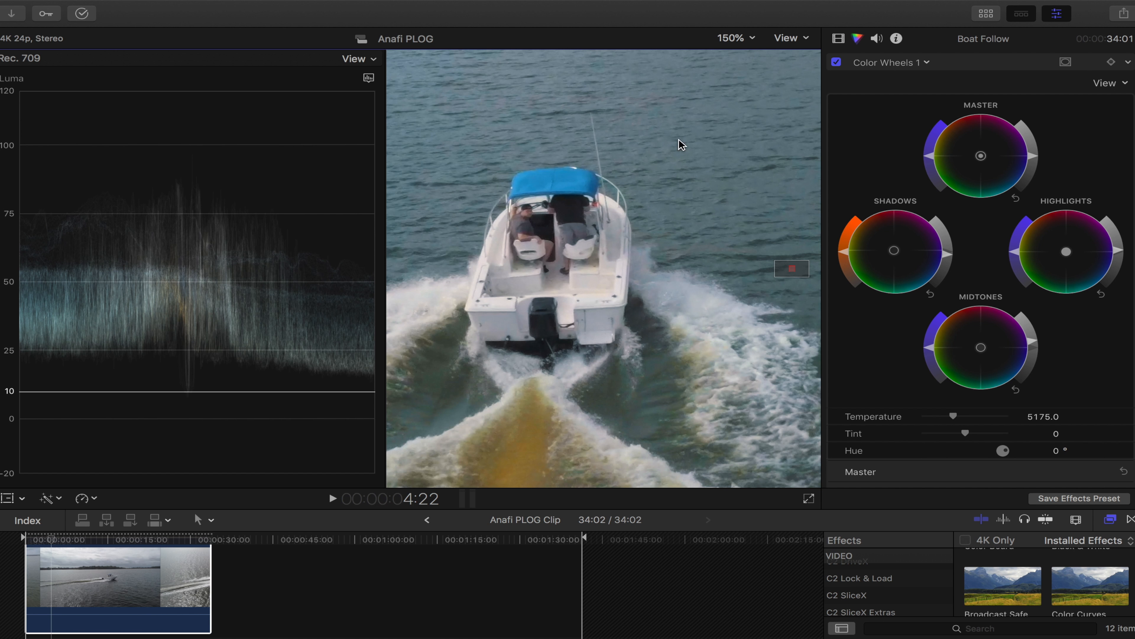
click(875, 67)
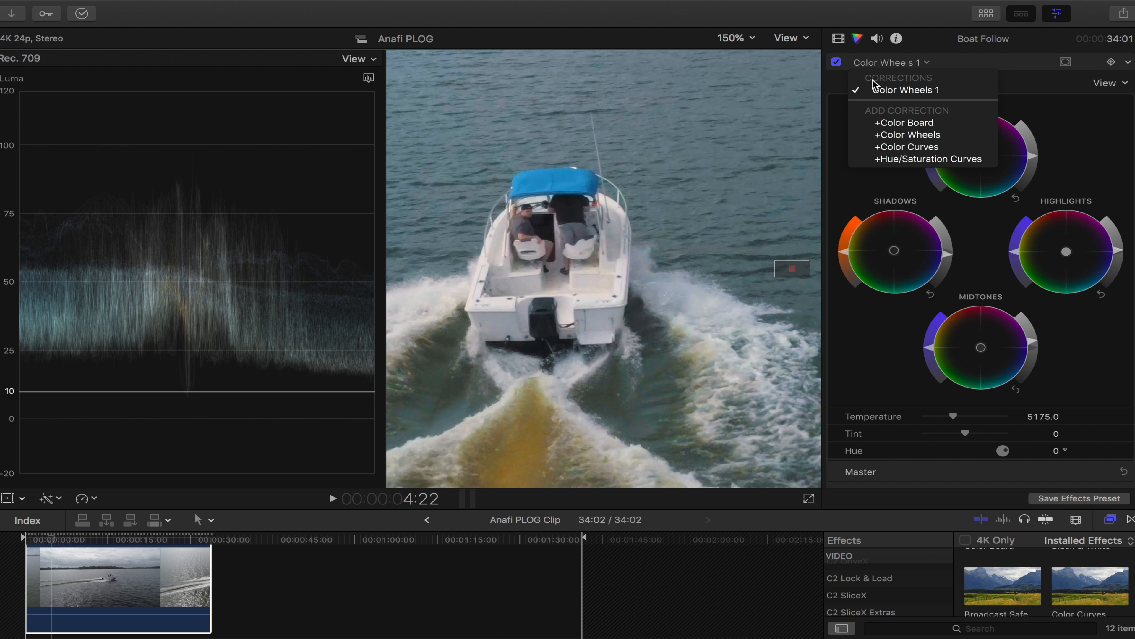
click(898, 158)
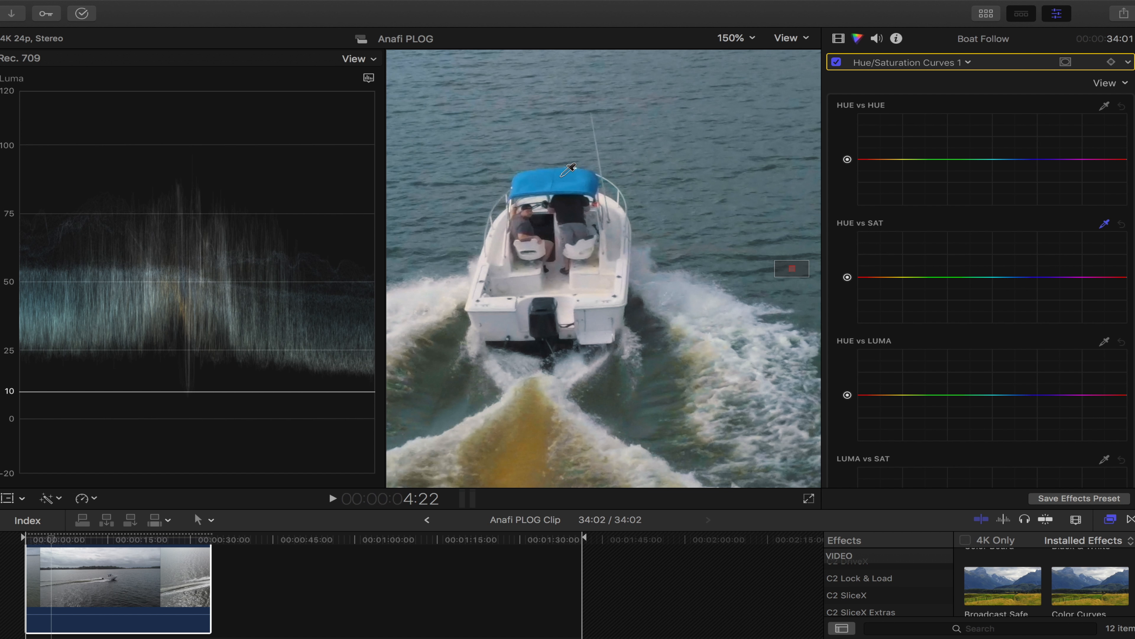
- Sample the boat's blue canopy for the Hue vs Sat curve, reduce that blue's saturation and check the whole frame
click(569, 170)
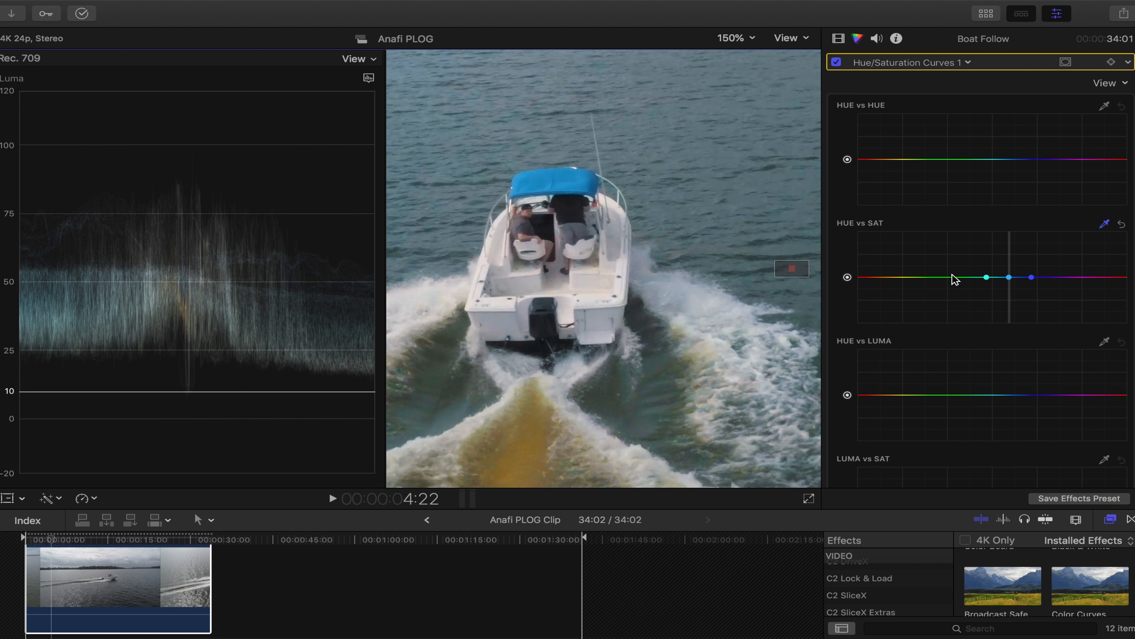
drag(1008, 278, 1009, 295)
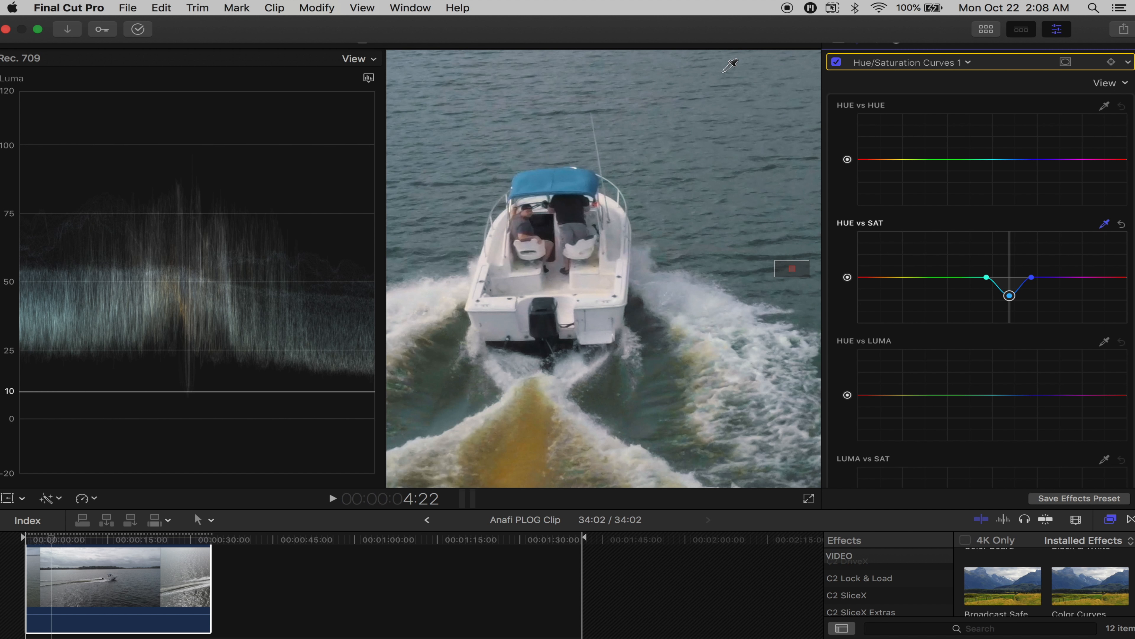
click(721, 37)
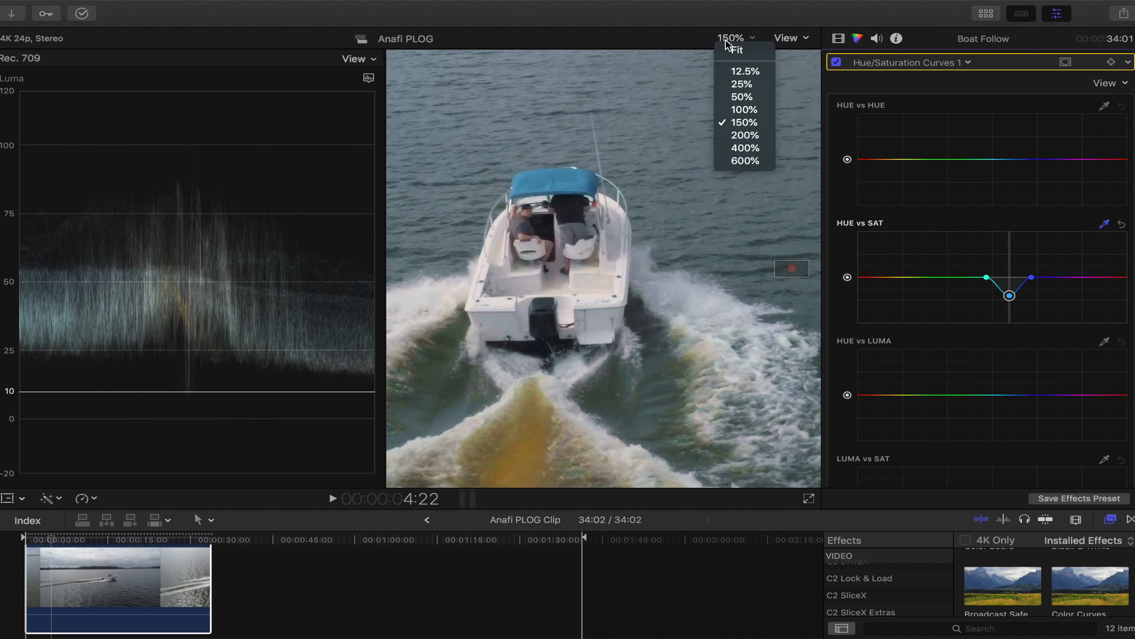
click(731, 49)
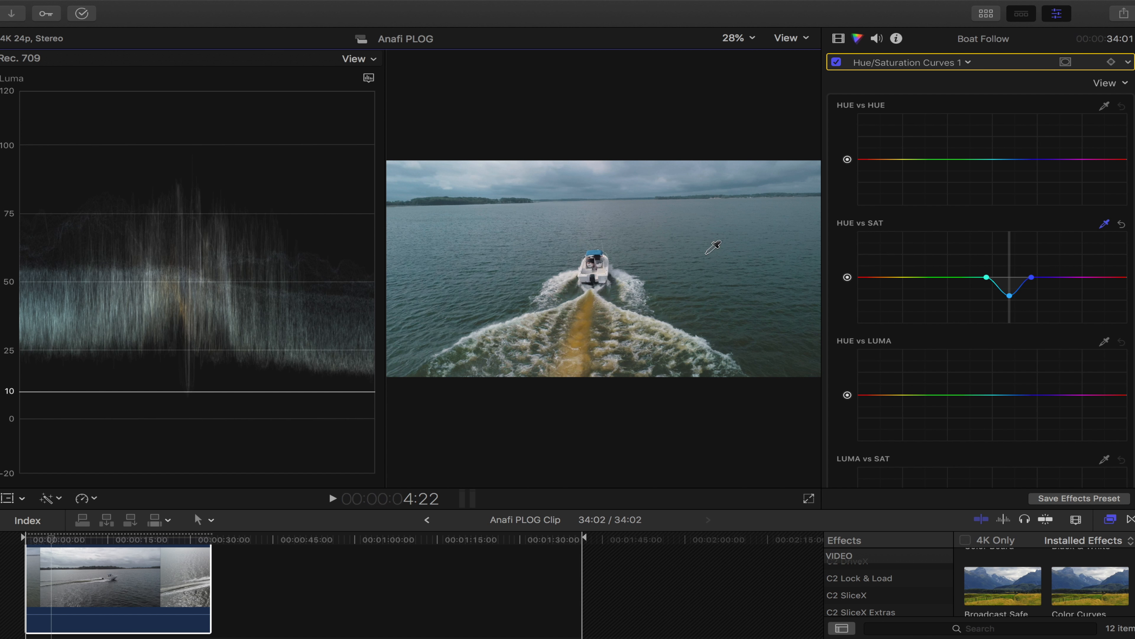
click(135, 577)
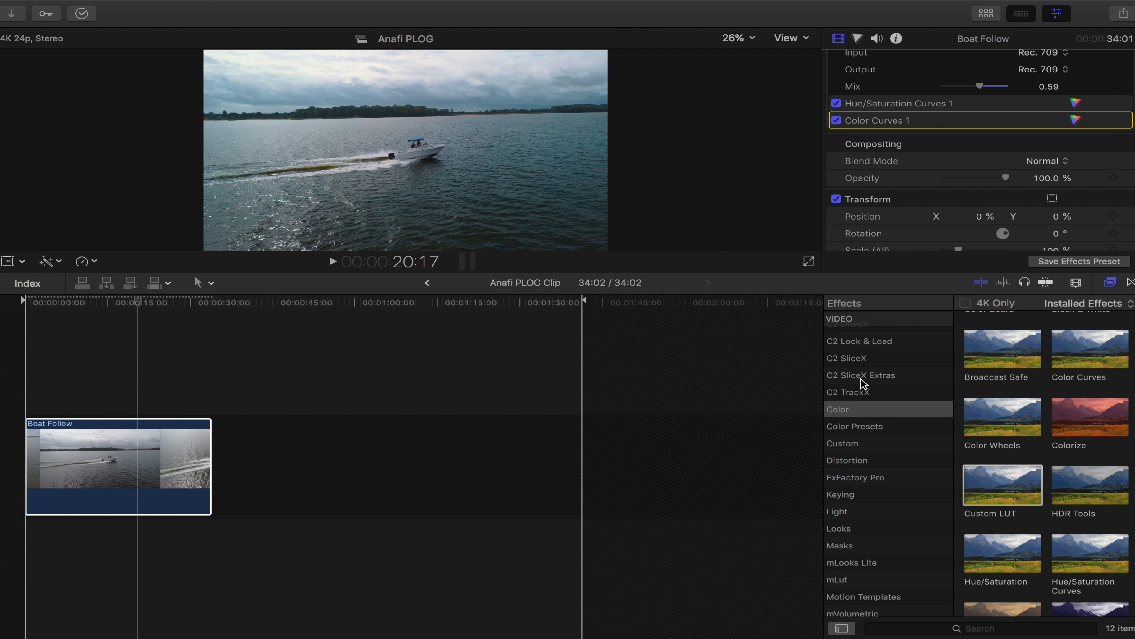
- Apply the Sharpen effect from the Blur category to the Boat Follow clip and set its amount to 5
scroll(869, 420, up, 3)
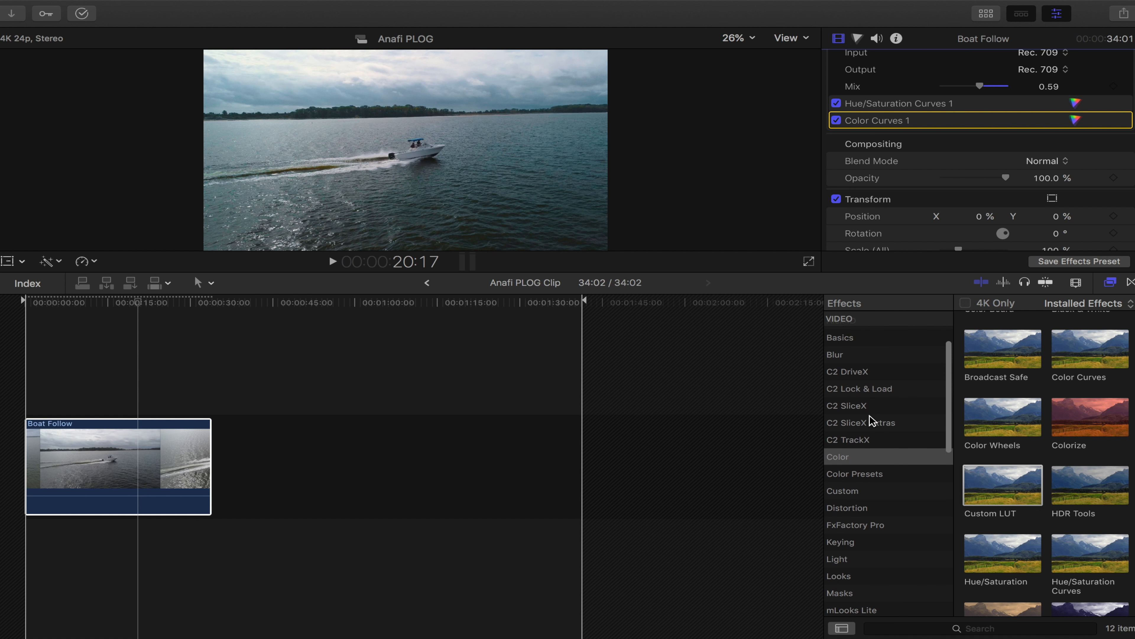
click(867, 374)
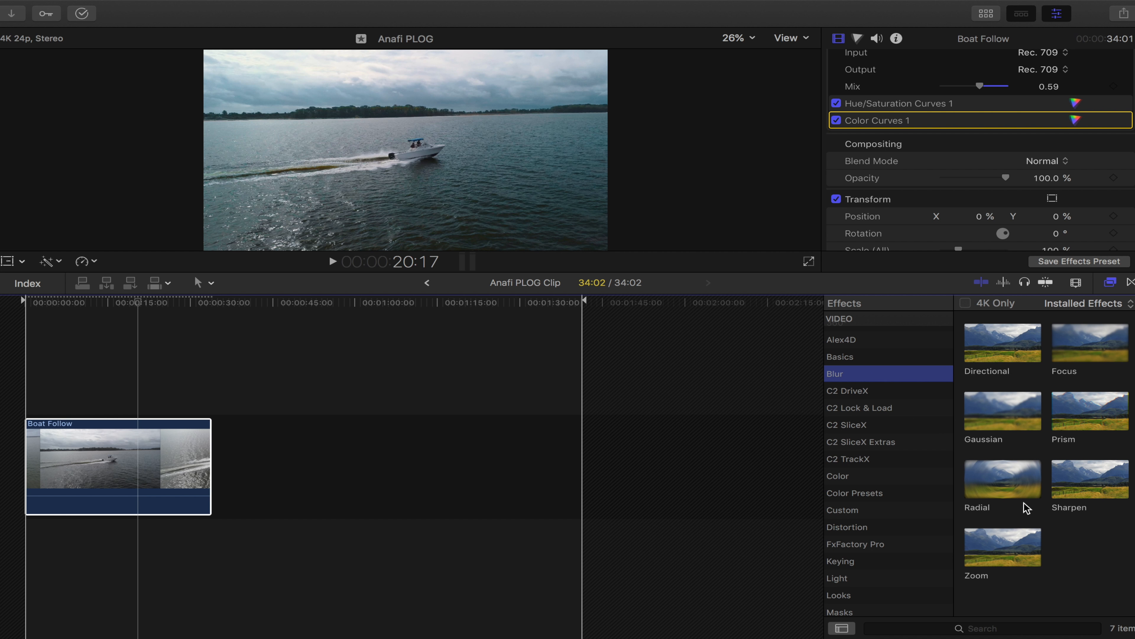
click(1088, 492)
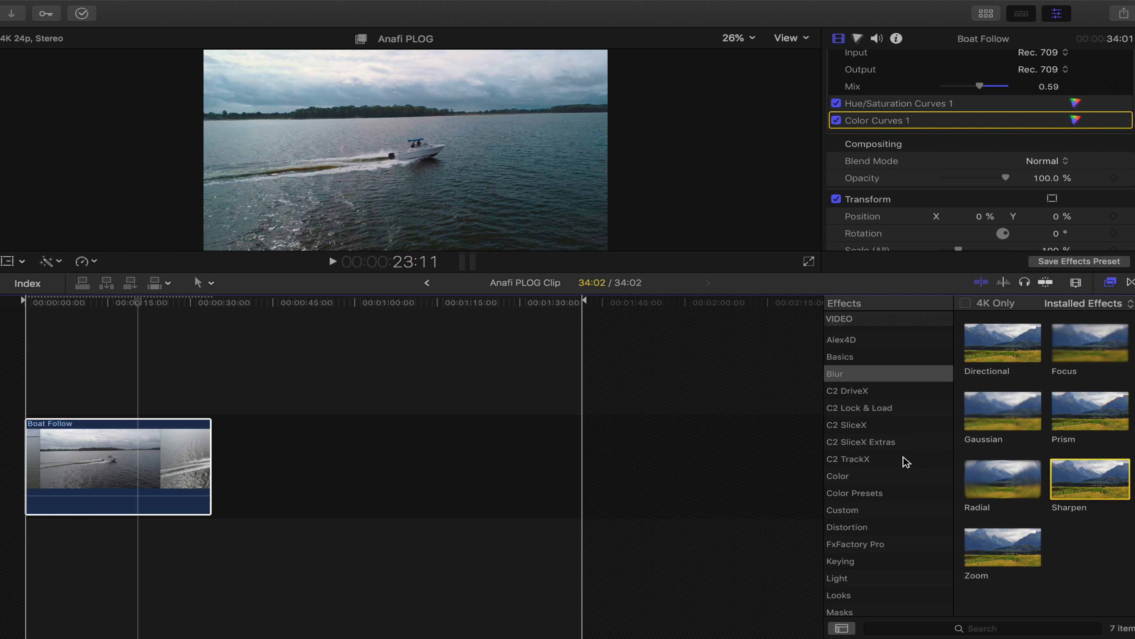
drag(1087, 496, 109, 463)
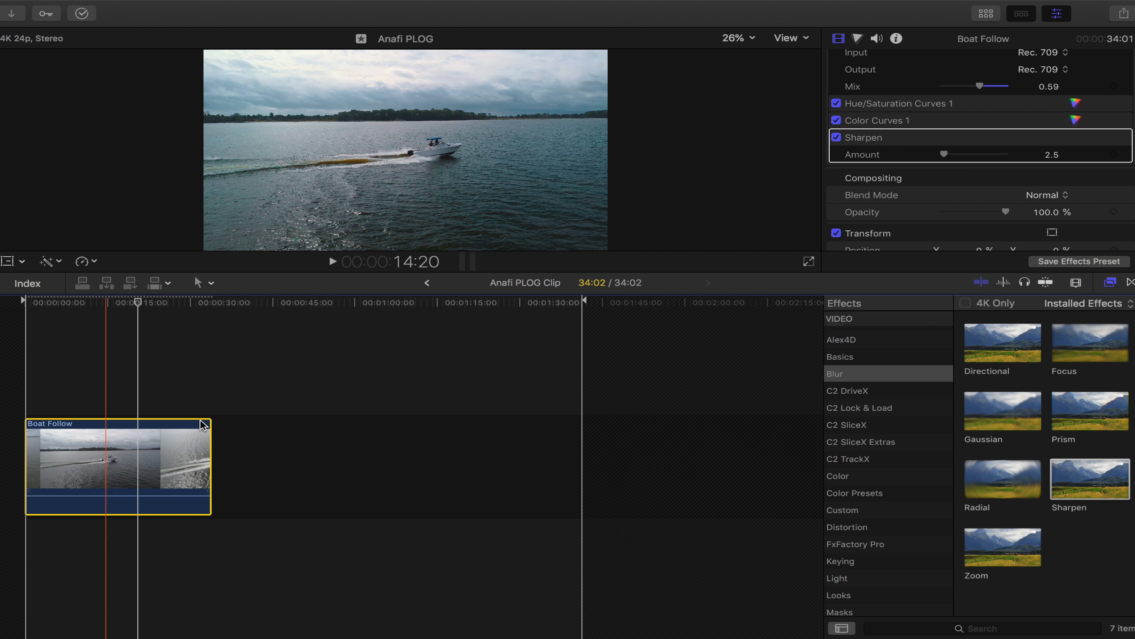
click(1049, 155)
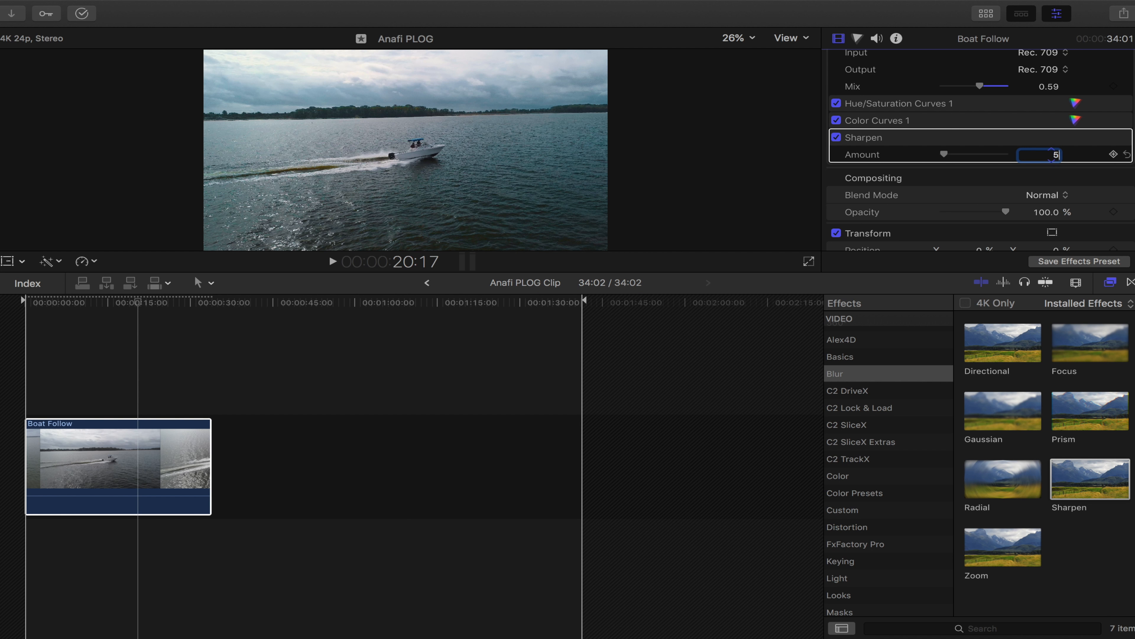
key(Return)
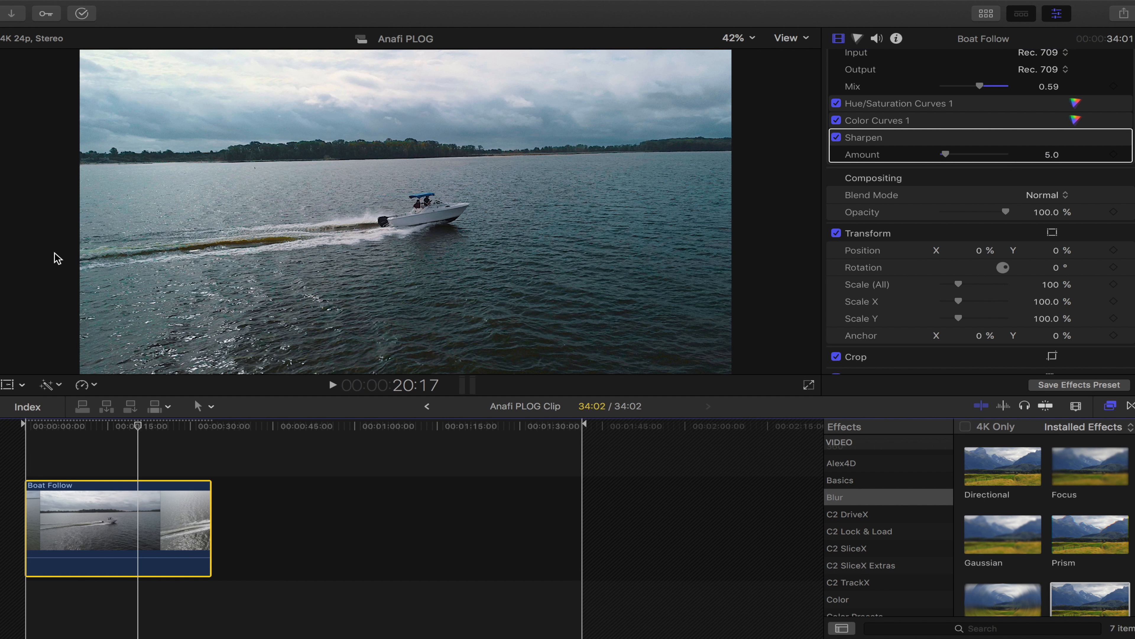
- Show the media browser and open the Custom category of the titles
key(ctrl+super+1)
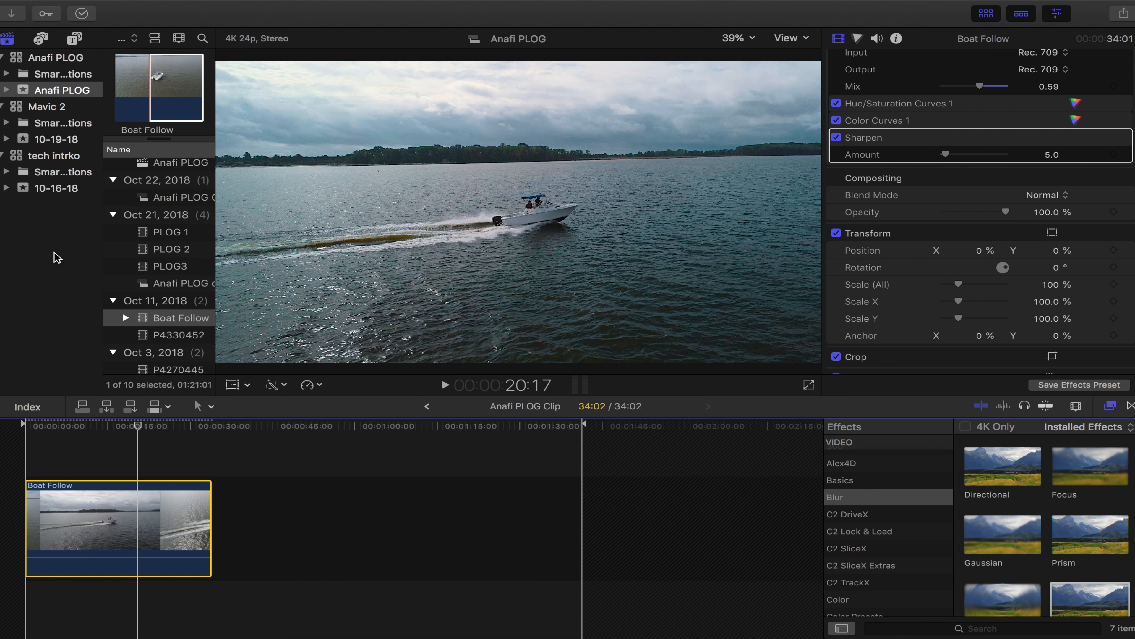
click(76, 39)
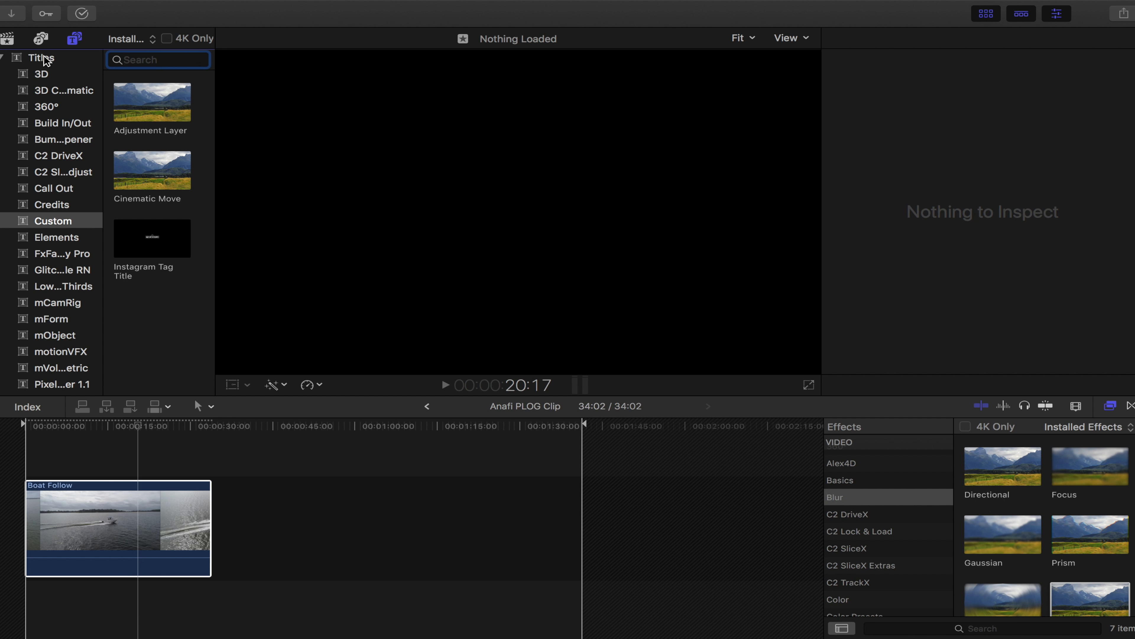
click(52, 221)
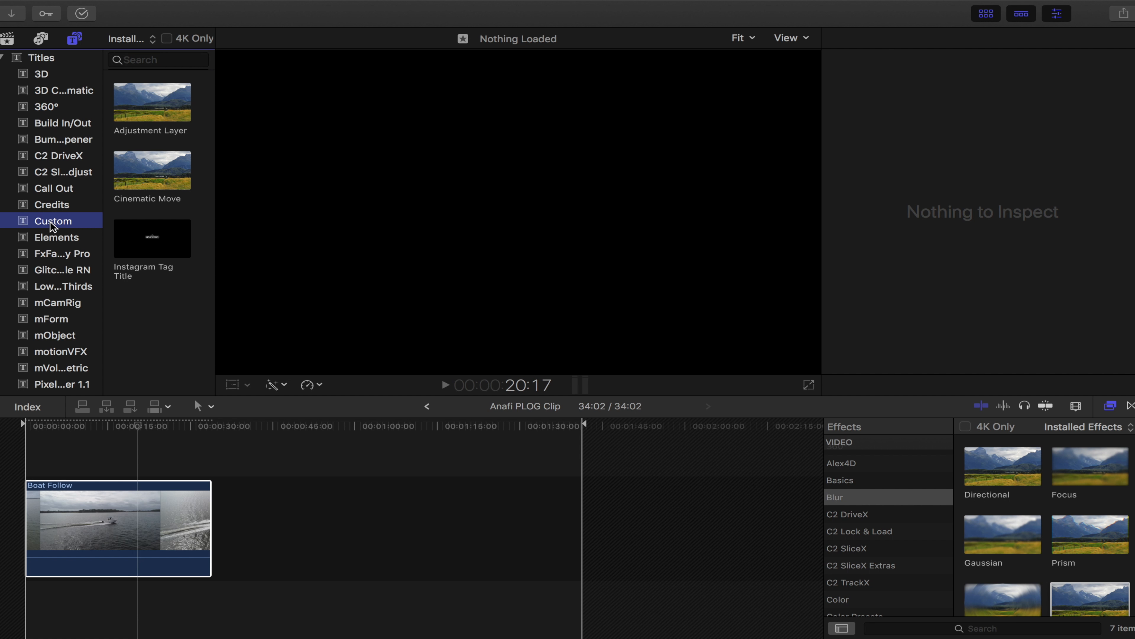